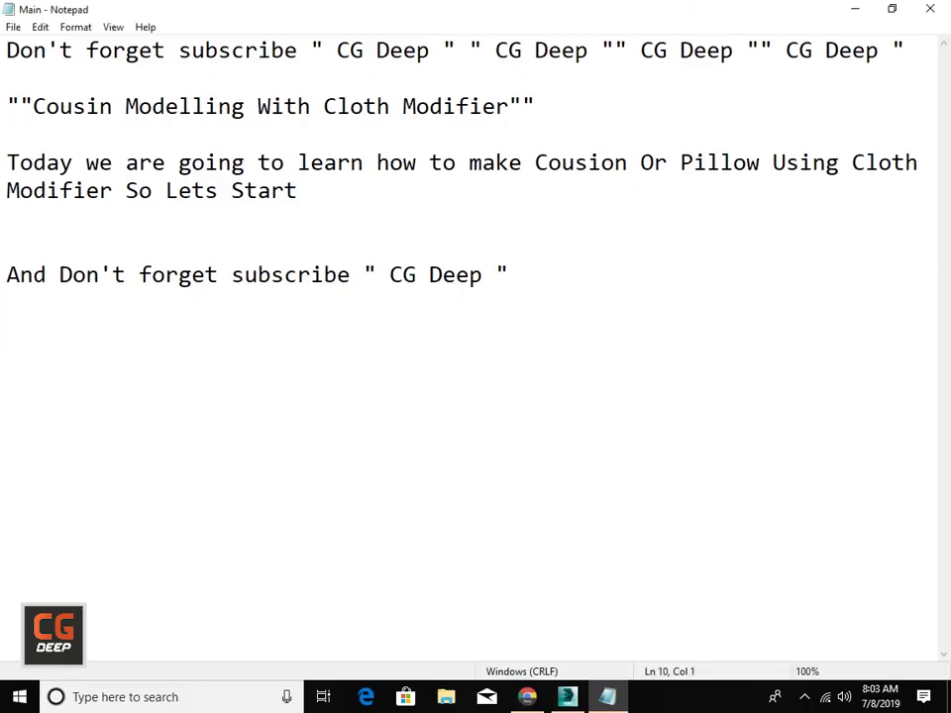
Highlight the 'Cousin Modelling With Cloth Modifier' title, intro sentence and subscribe reminder.
{"action": "left_click_drag", "start_coordinate": [7, 50], "coordinate": [522, 50]}
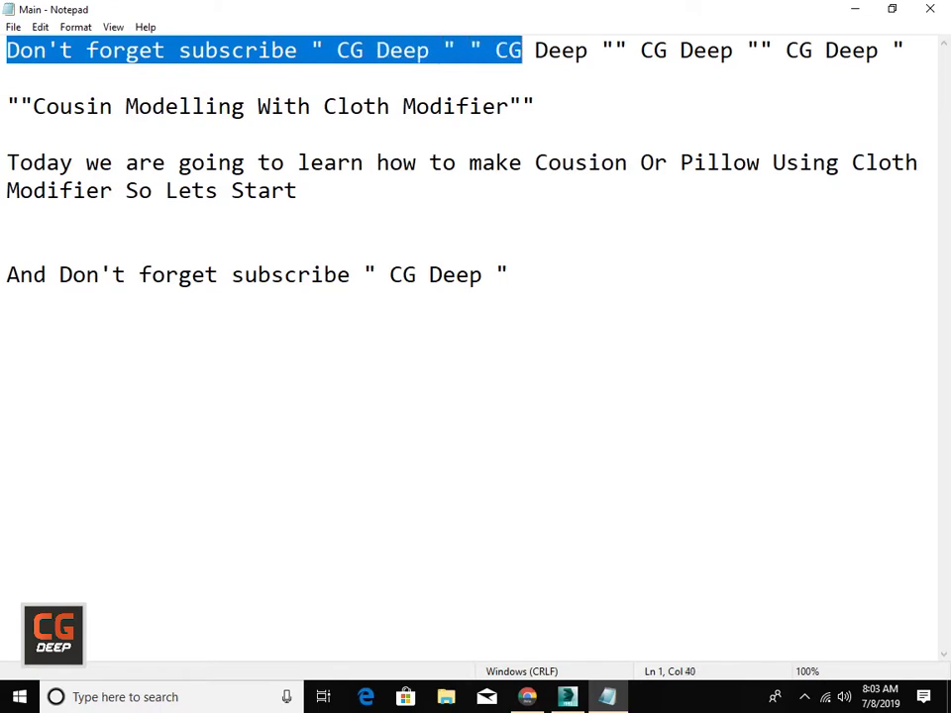
{"action": "key", "text": "shift+Right"}
{"action": "key", "text": "shift+Right"}
{"action": "key", "text": "shift+Right"}
{"action": "key", "text": "shift+Right"}
{"action": "key", "text": "shift+Right"}
{"action": "key", "text": "shift+Right"}
{"action": "left_click", "coordinate": [19, 77]}
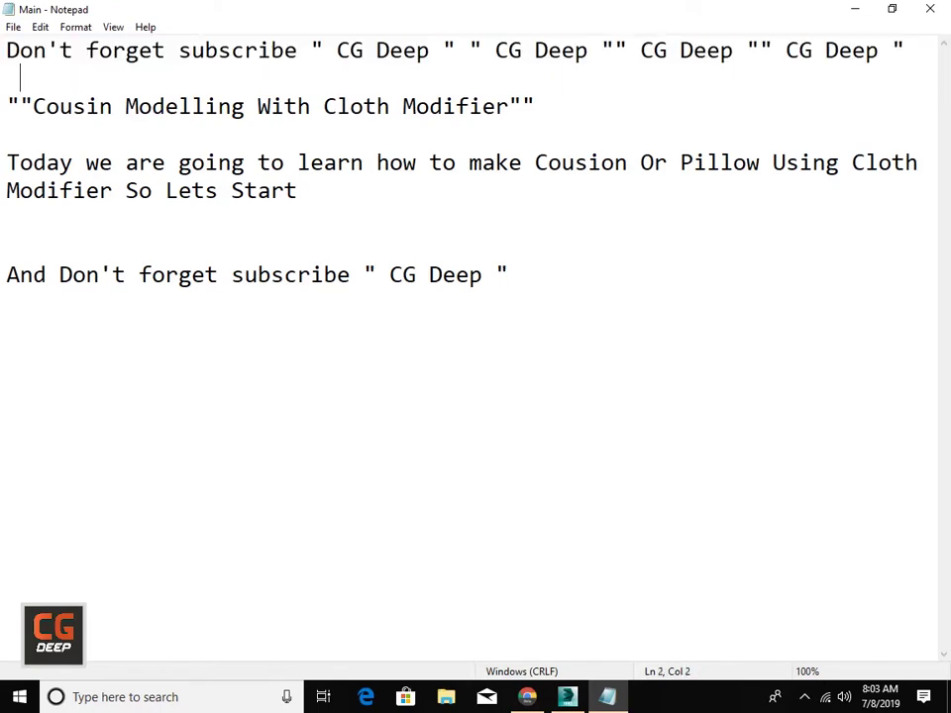
{"action": "key", "text": "shift+Right"}
{"action": "key", "text": "shift+Right"}
{"action": "key", "text": "shift+Right"}
{"action": "key", "text": "shift+Right"}
{"action": "key", "text": "shift+Right"}
{"action": "key", "text": "shift+Right"}
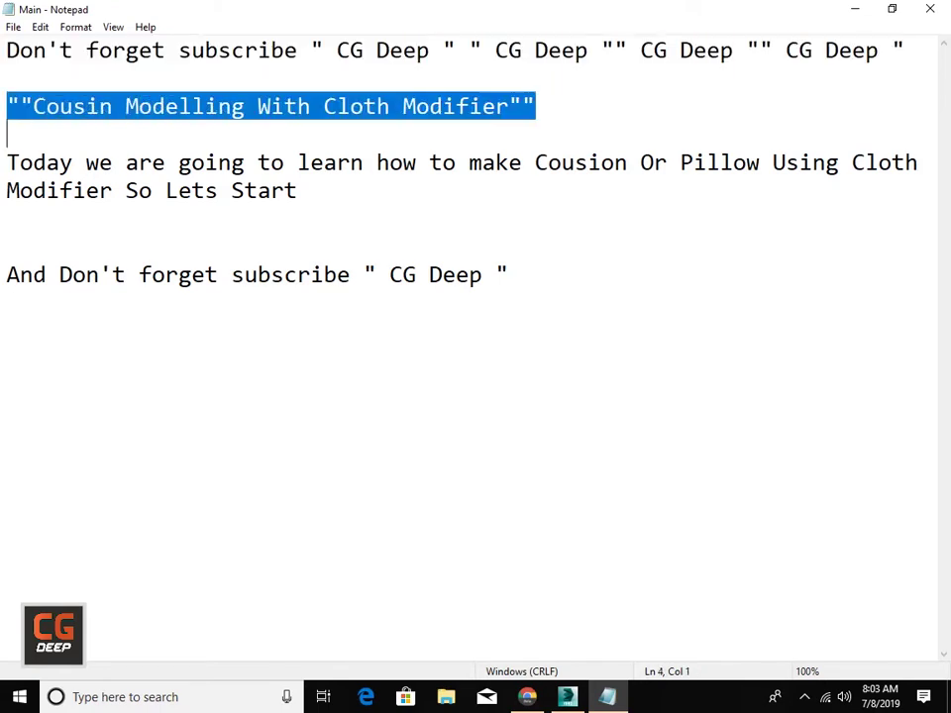
{"action": "key", "text": "shift+Left"}
{"action": "key", "text": "shift+Left"}
{"action": "key", "text": "shift+Left"}
{"action": "key", "text": "shift+Right"}
{"action": "key", "text": "shift+Right"}
{"action": "key", "text": "shift+Right"}
{"action": "key", "text": "shift+Right"}
{"action": "key", "text": "shift+Right"}
{"action": "key", "text": "shift+Right"}
{"action": "key", "text": "shift+Right"}
{"action": "key", "text": "shift+Right"}
{"action": "key", "text": "shift+Right"}
{"action": "key", "text": "Right"}
{"action": "key", "text": "shift+Right"}
{"action": "key", "text": "shift+Right"}
{"action": "key", "text": "shift+Right"}
{"action": "key", "text": "shift+Right"}
{"action": "key", "text": "shift+Right"}
{"action": "key", "text": "shift+Right"}
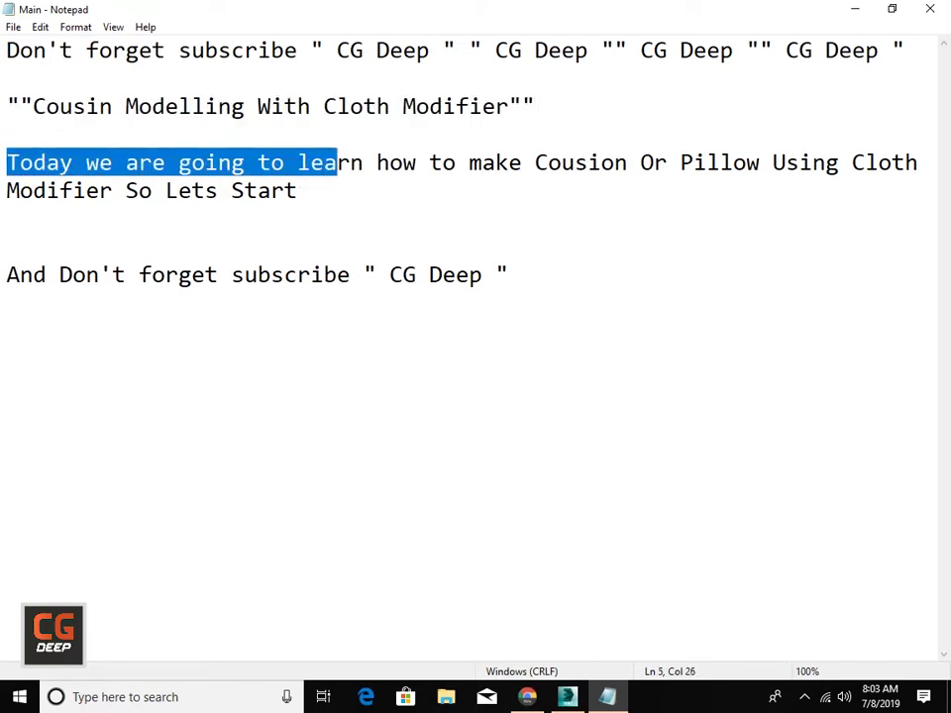
{"action": "key", "text": "shift+Right"}
{"action": "key", "text": "shift+Right"}
{"action": "key", "text": "shift+Right"}
{"action": "key", "text": "shift+Right"}
{"action": "key", "text": "shift+Right"}
{"action": "key", "text": "shift+Right"}
{"action": "key", "text": "shift+Right"}
{"action": "key", "text": "shift+Right"}
{"action": "key", "text": "shift+Right"}
{"action": "key", "text": "shift+Right"}
{"action": "key", "text": "shift+Right"}
{"action": "key", "text": "shift+Right"}
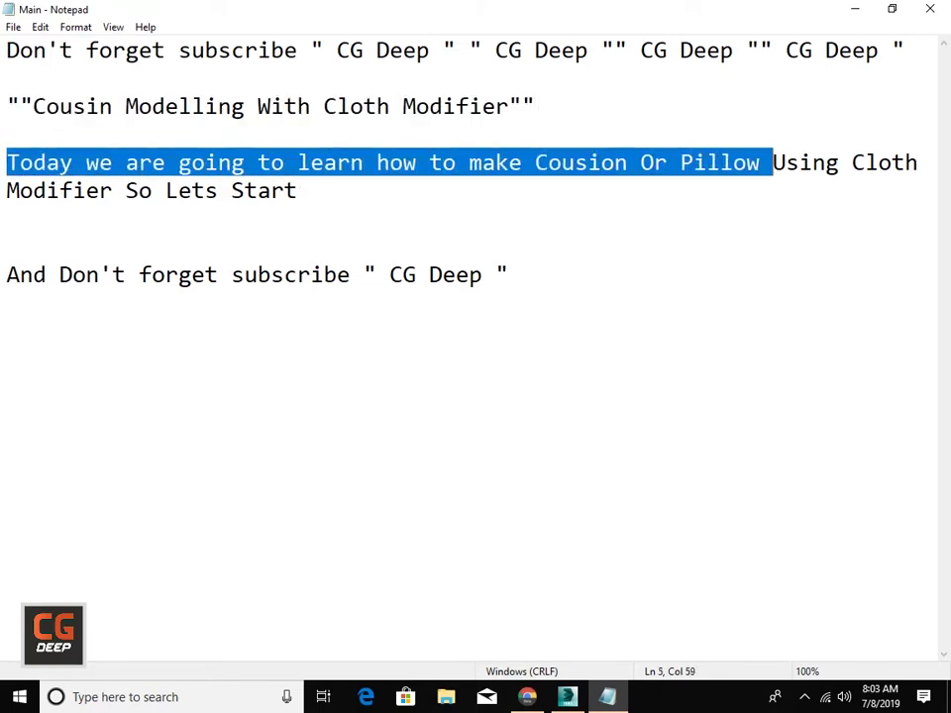
{"action": "key", "text": "shift+Right"}
{"action": "key", "text": "shift+Right"}
{"action": "key", "text": "shift+Right"}
{"action": "key", "text": "shift+Right"}
{"action": "key", "text": "shift+Right"}
{"action": "key", "text": "shift+Right"}
{"action": "key", "text": "shift+Right"}
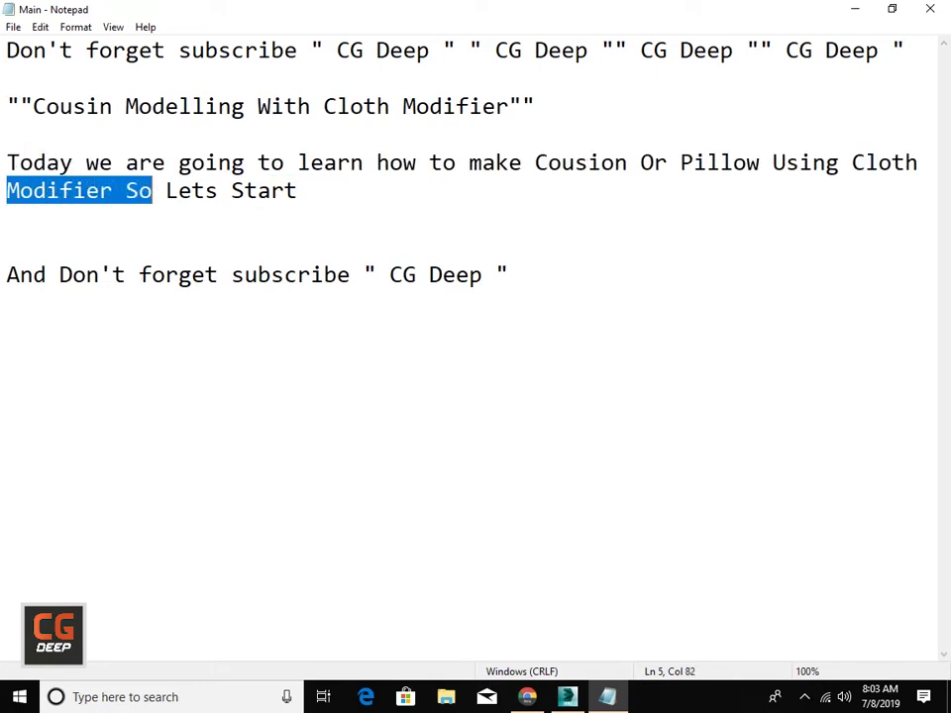
{"action": "key", "text": "shift+Right"}
{"action": "key", "text": "shift+Right"}
{"action": "key", "text": "shift+Right"}
{"action": "key", "text": "Right"}
{"action": "key", "text": "shift+Right"}
{"action": "key", "text": "shift+Right"}
{"action": "key", "text": "shift+Right"}
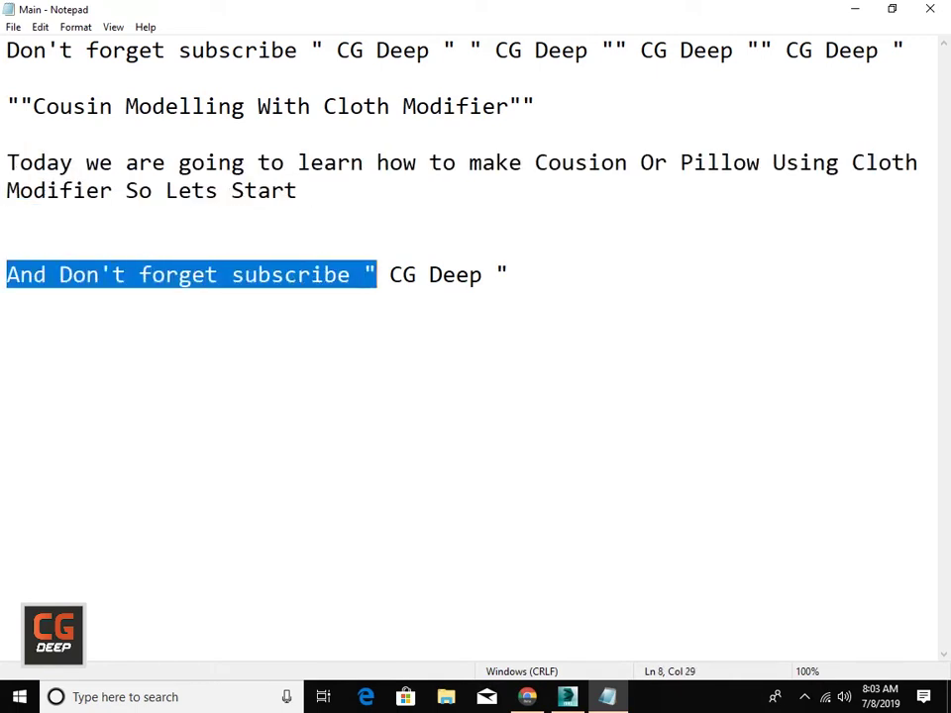
{"action": "key", "text": "shift+Right"}
{"action": "key", "text": "shift+Right"}
{"action": "key", "text": "shift+Right"}
{"action": "key", "text": "Right"}
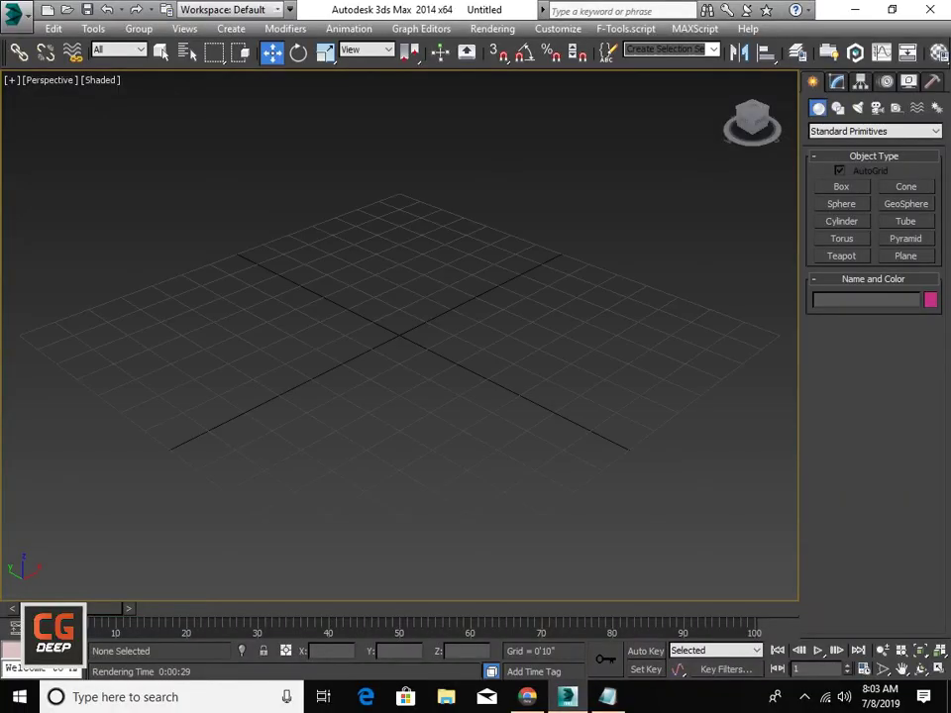
Draw a box on the grid and set its length and width to 2'0".
{"action": "left_click", "coordinate": [841, 186]}
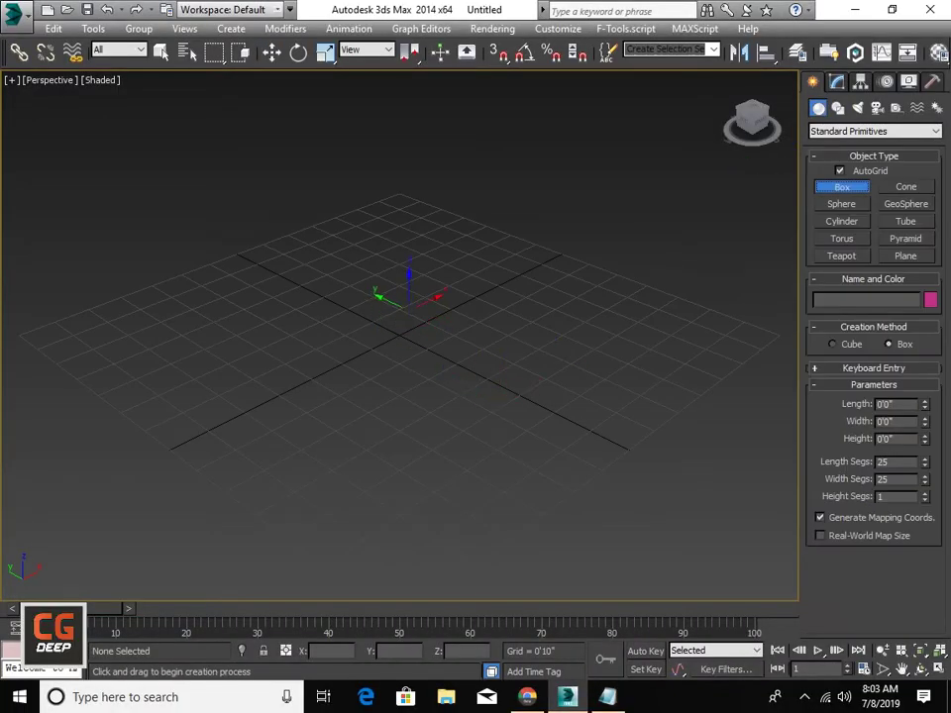
{"action": "left_click_drag", "start_coordinate": [416, 305], "coordinate": [364, 449]}
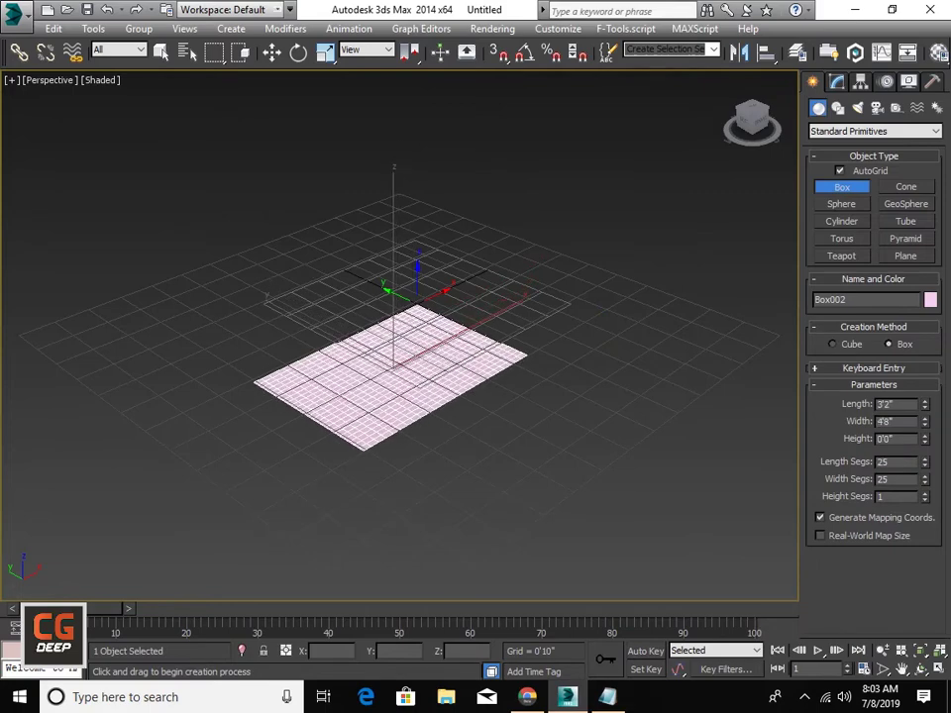
{"action": "left_click", "coordinate": [363, 406]}
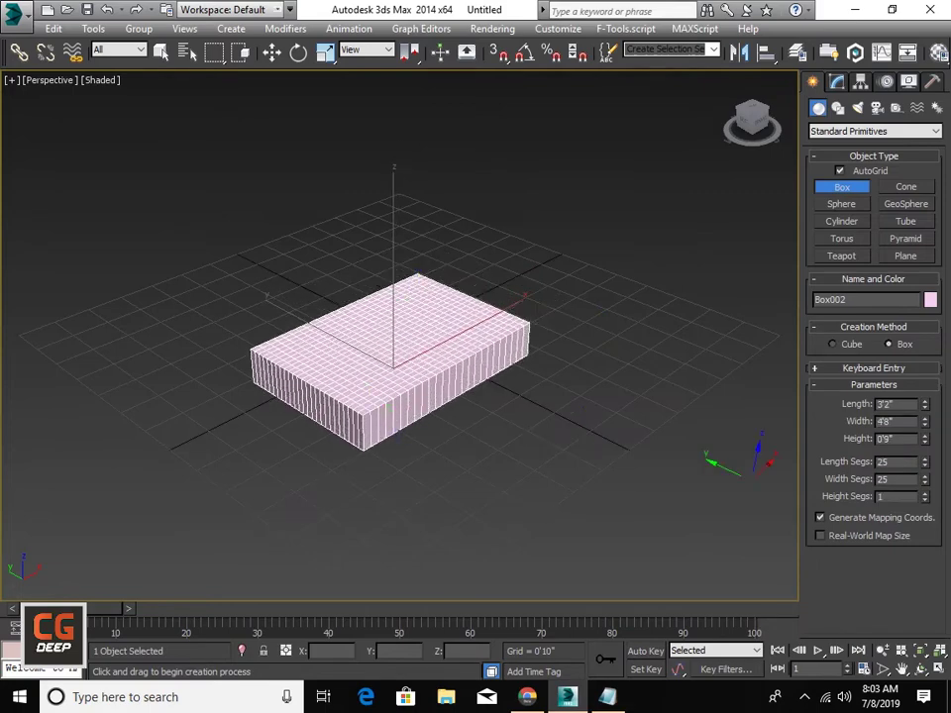
{"action": "type", "text": "2"}
{"action": "key", "text": "Tab"}
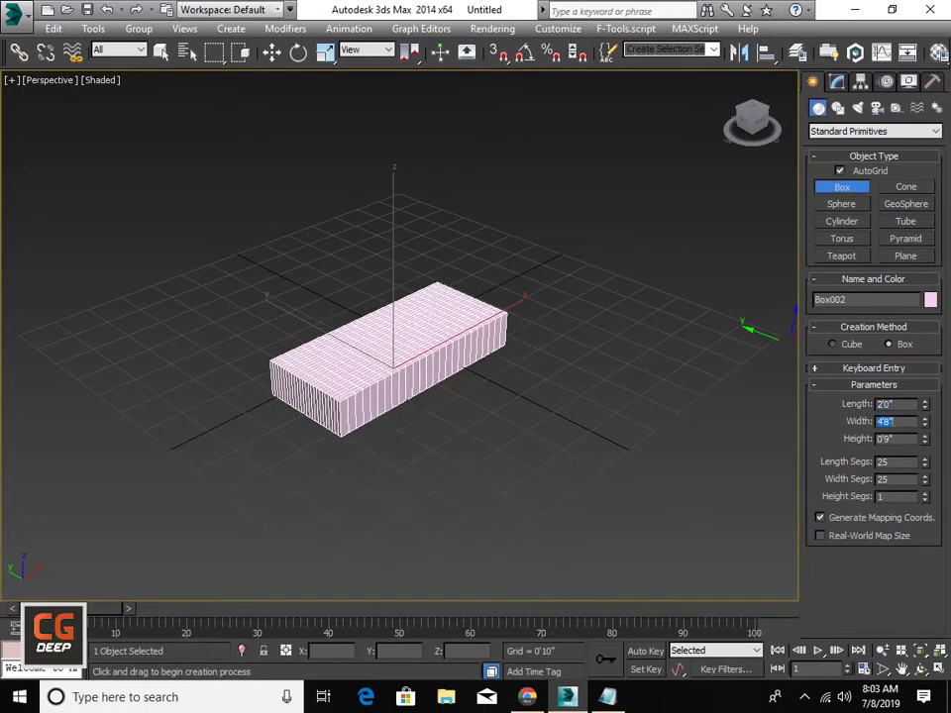
{"action": "type", "text": "2"}
{"action": "key", "text": "Return"}
Reduce the box to 1×1 segments and make it only 0'1" tall.
{"action": "key", "text": "w"}
{"action": "key", "text": "z"}
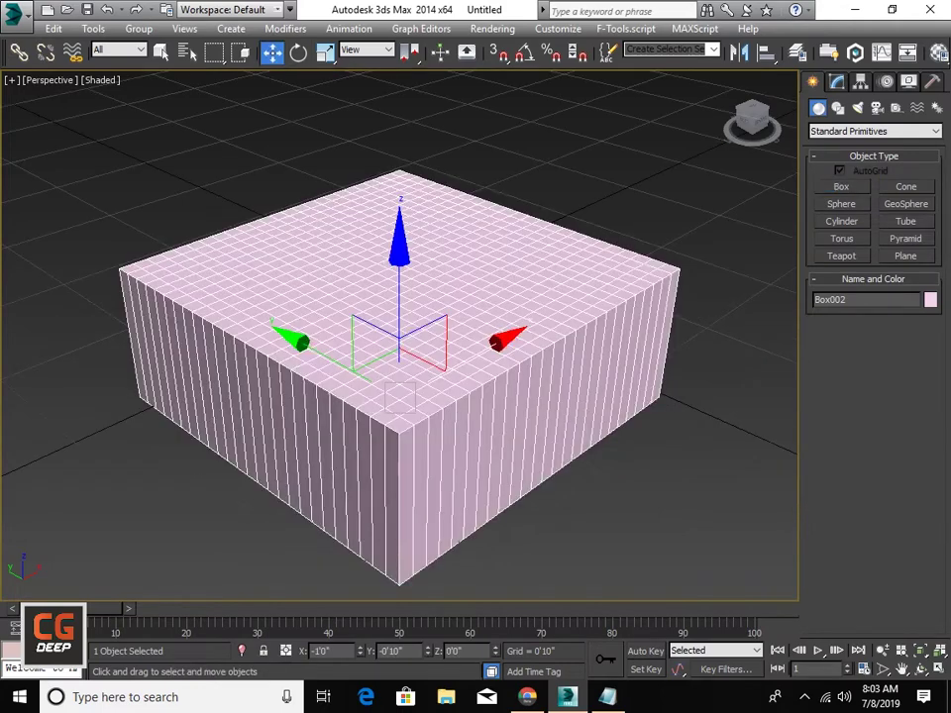
{"action": "left_click", "coordinate": [837, 82]}
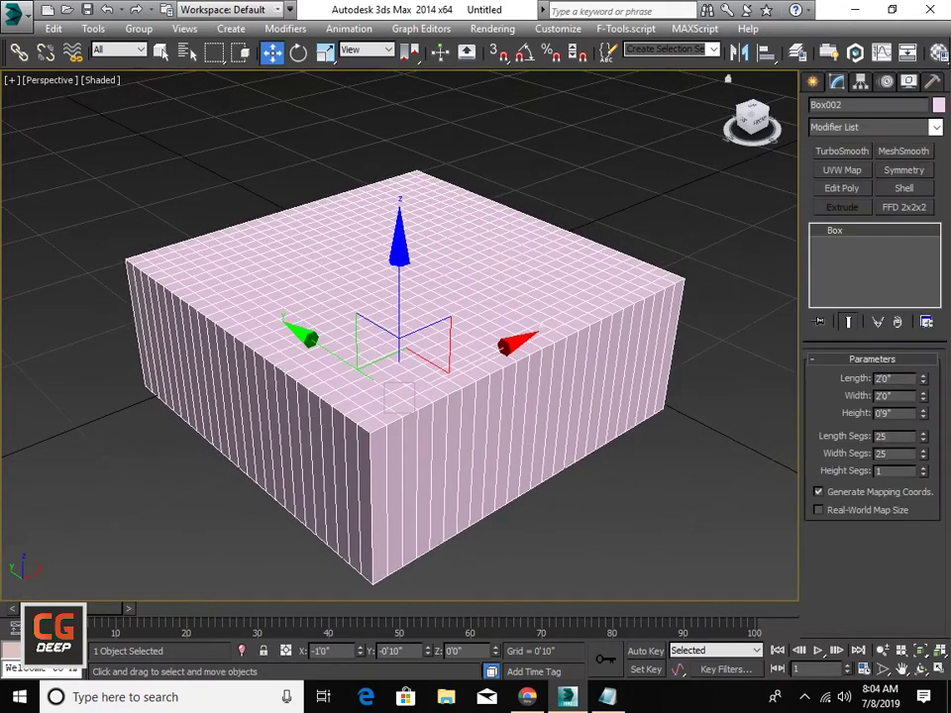
{"action": "type", "text": "1"}
{"action": "key", "text": "Tab"}
{"action": "type", "text": "1"}
{"action": "key", "text": "Return"}
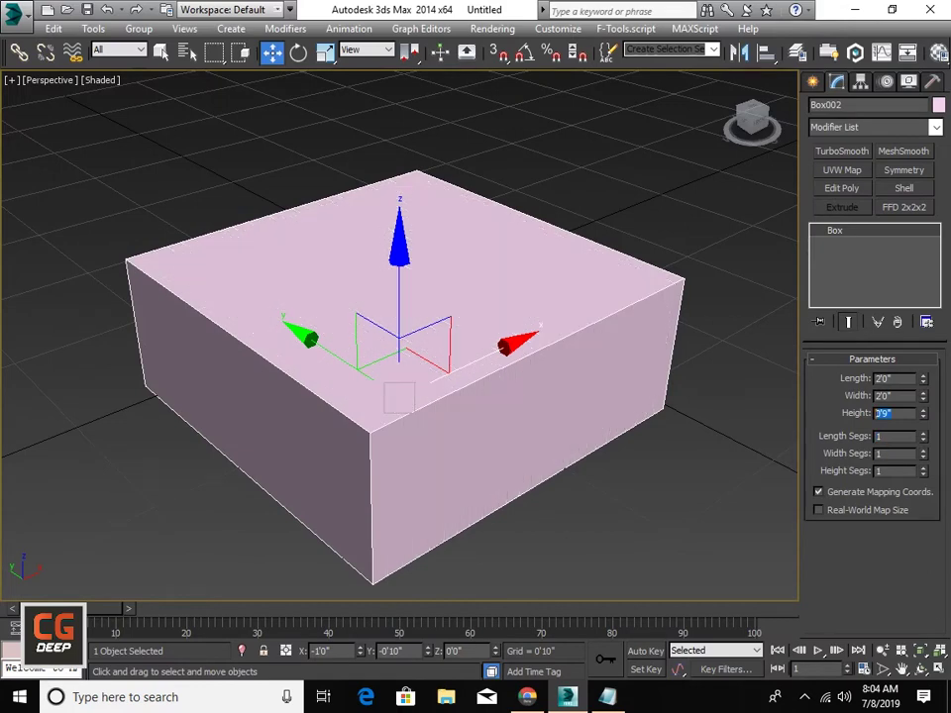
{"action": "key", "text": "Return"}
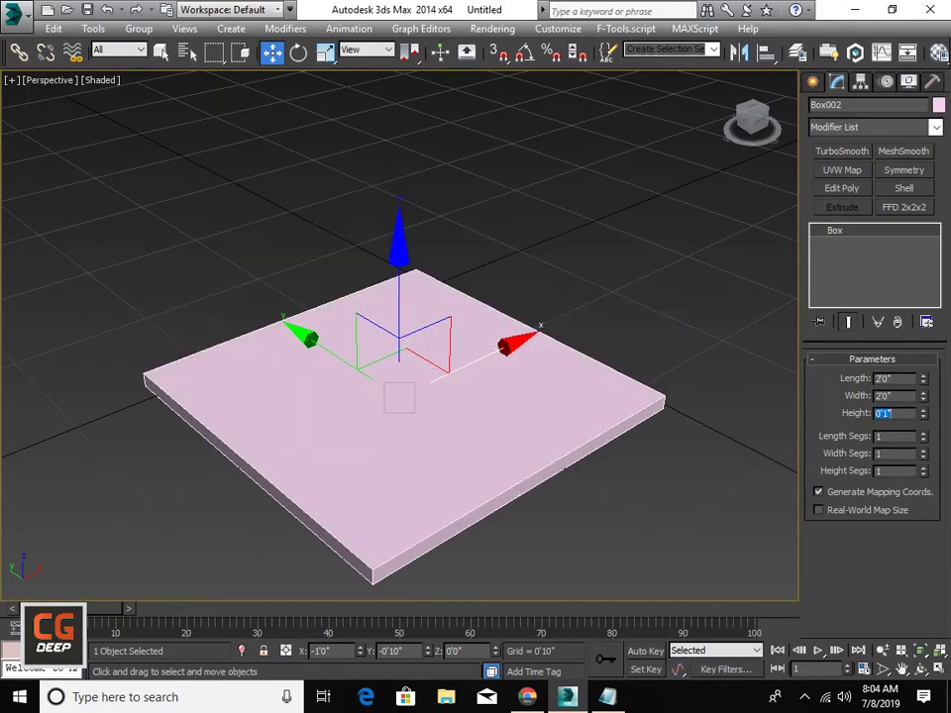
Set the slab's length and width segments to 25.
{"action": "type", "text": "25"}
{"action": "key", "text": "Return"}
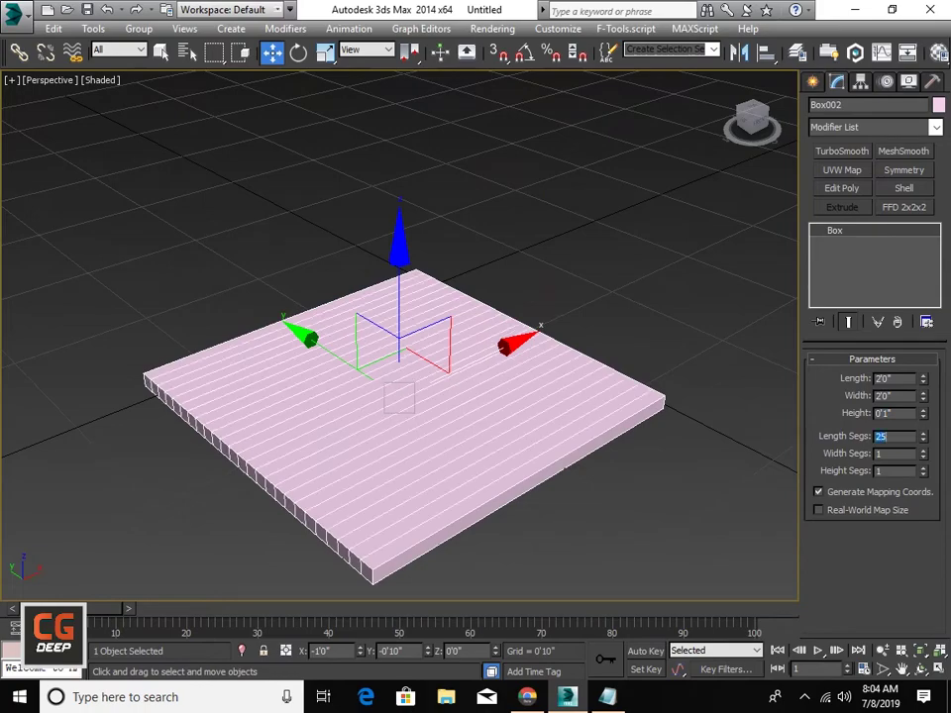
{"action": "type", "text": "25"}
{"action": "key", "text": "Return"}
{"action": "mouse_move", "coordinate": [396, 446]}
{"action": "middle_mouse_down", "text": "alt"}
{"action": "mouse_move", "coordinate": [377, 436]}
{"action": "mouse_move", "coordinate": [396, 446]}
{"action": "mouse_move", "coordinate": [397, 416]}
{"action": "mouse_move", "coordinate": [436, 386]}
{"action": "middle_mouse_up", "text": "alt"}
Add a Cloth modifier to the slab and bring up its Object Properties.
{"action": "left_click", "coordinate": [876, 127]}
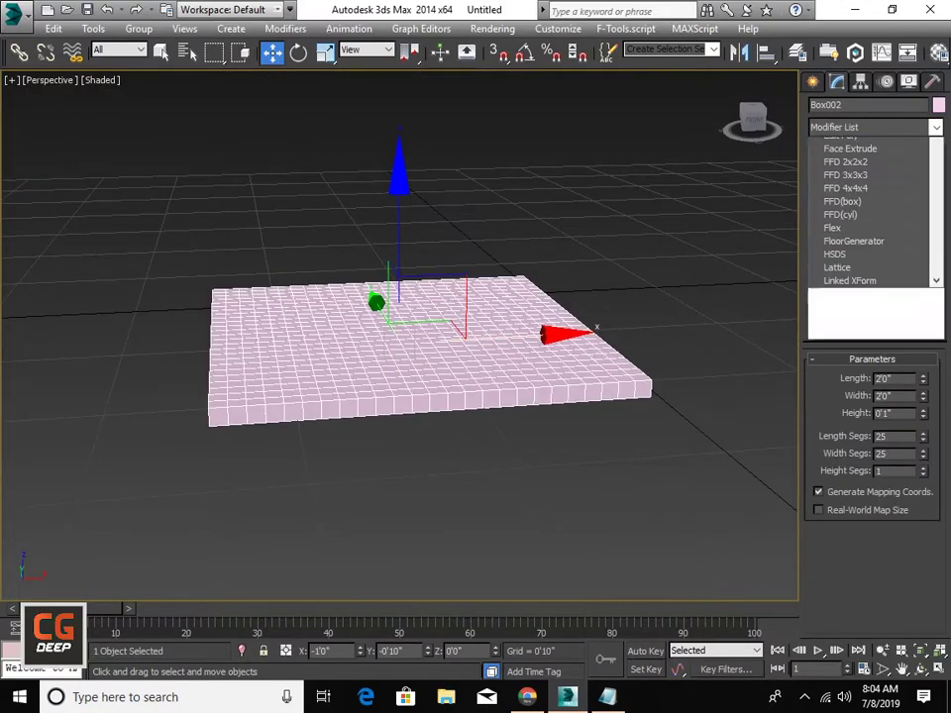
{"action": "scroll", "coordinate": [872, 396], "scroll_direction": "down", "scroll_amount": 3}
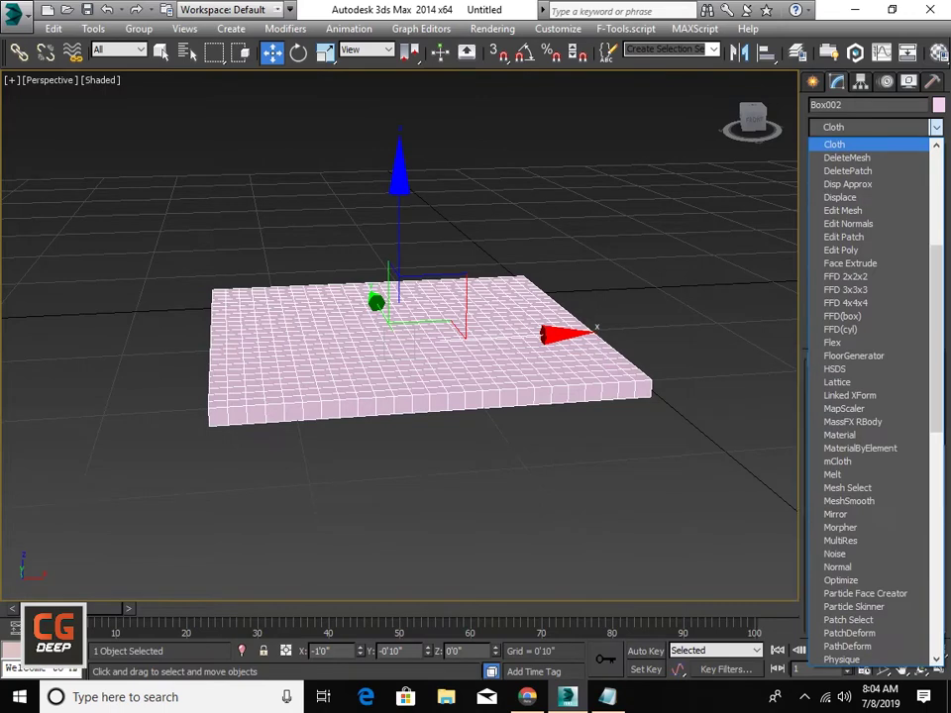
{"action": "key", "text": "Return"}
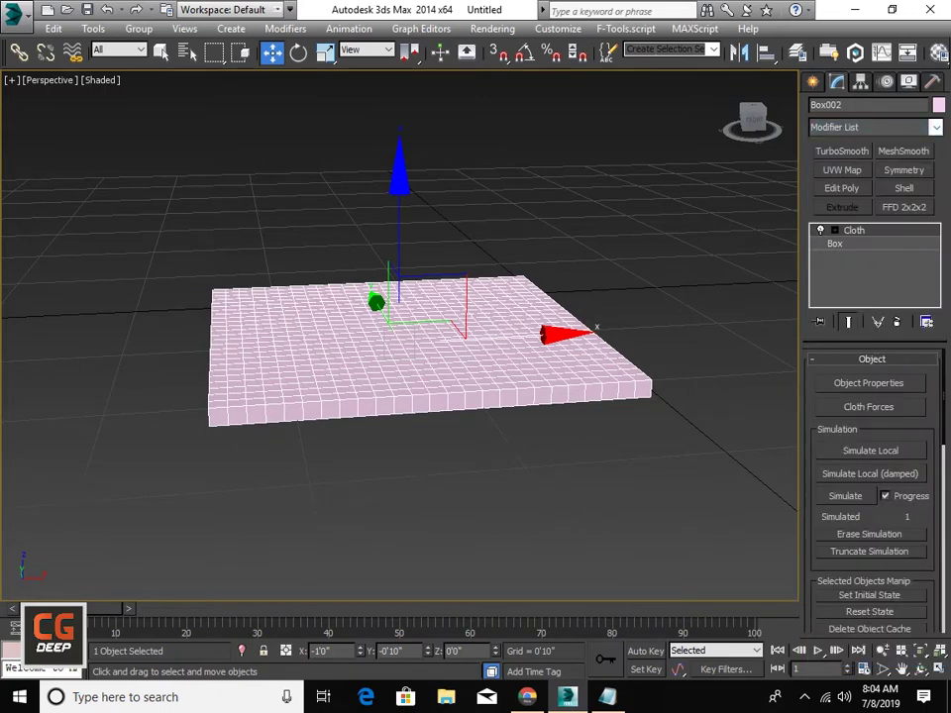
{"action": "left_click", "coordinate": [868, 383]}
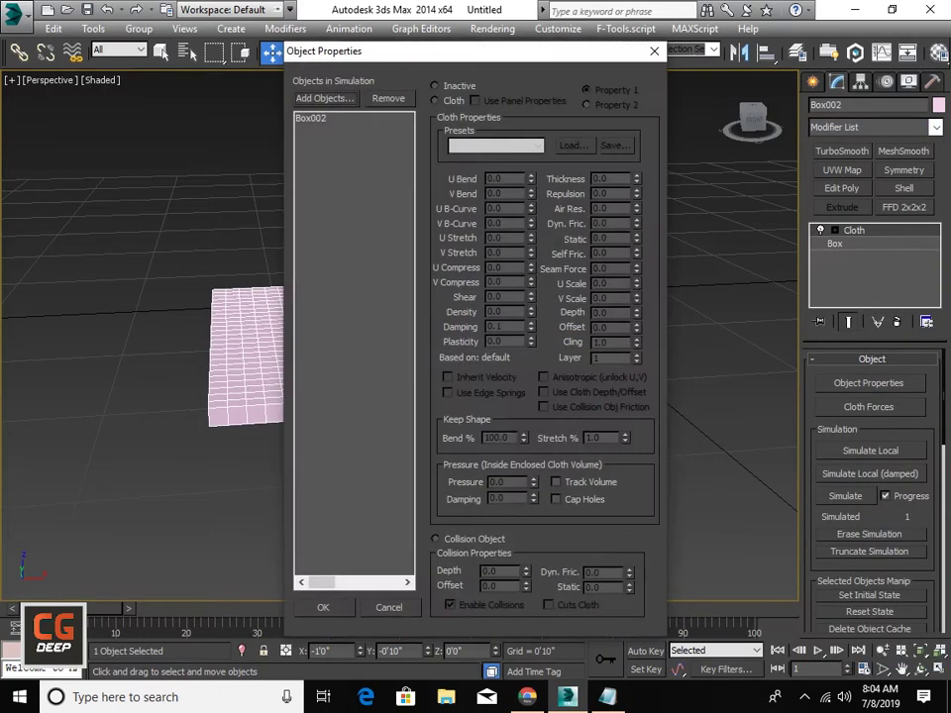
Make Box002 a Cloth object with Pressure 30 and close Object Properties.
{"action": "left_click", "coordinate": [310, 118]}
{"action": "left_click", "coordinate": [434, 100]}
{"action": "type", "text": "30"}
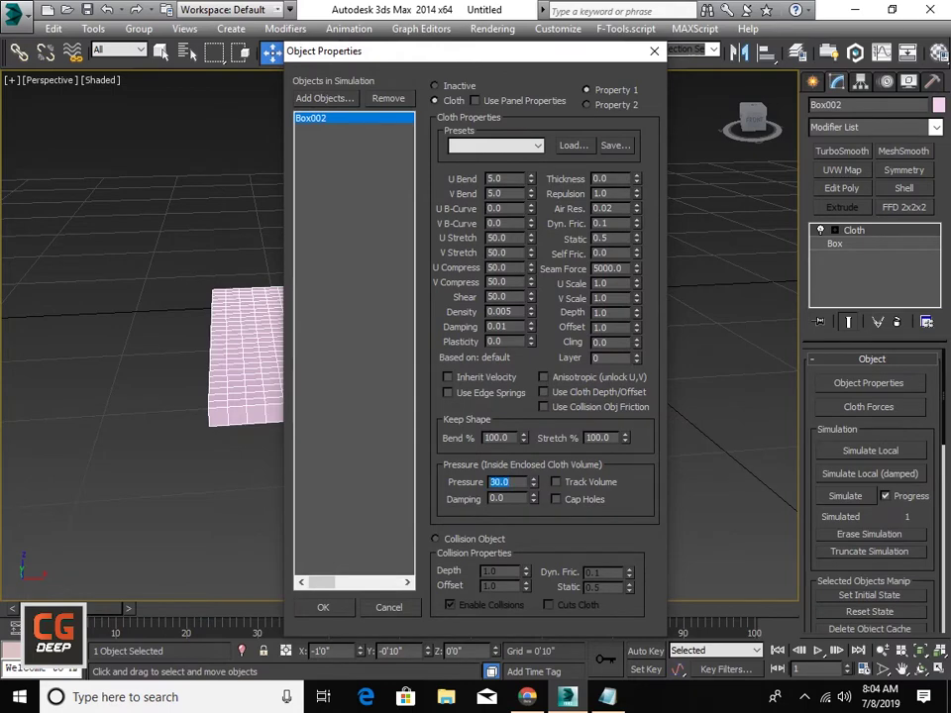
{"action": "key", "text": "Return"}
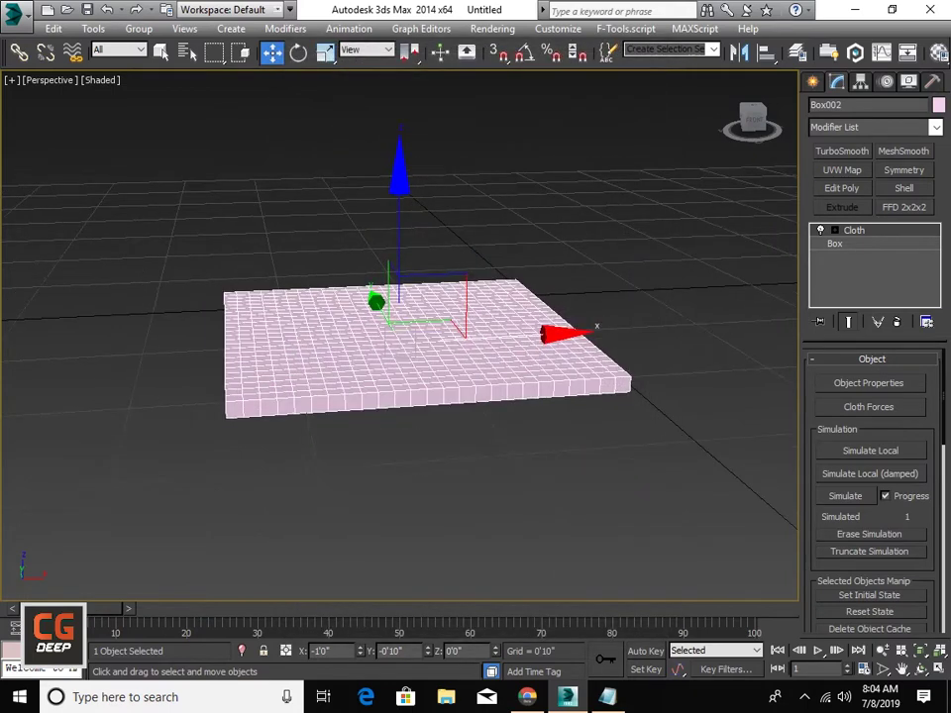
Run the local cloth simulation until the slab inflates into a pillow, then stop it.
{"action": "middle_click_drag", "start_coordinate": [397, 347], "coordinate": [446, 357], "text": "alt"}
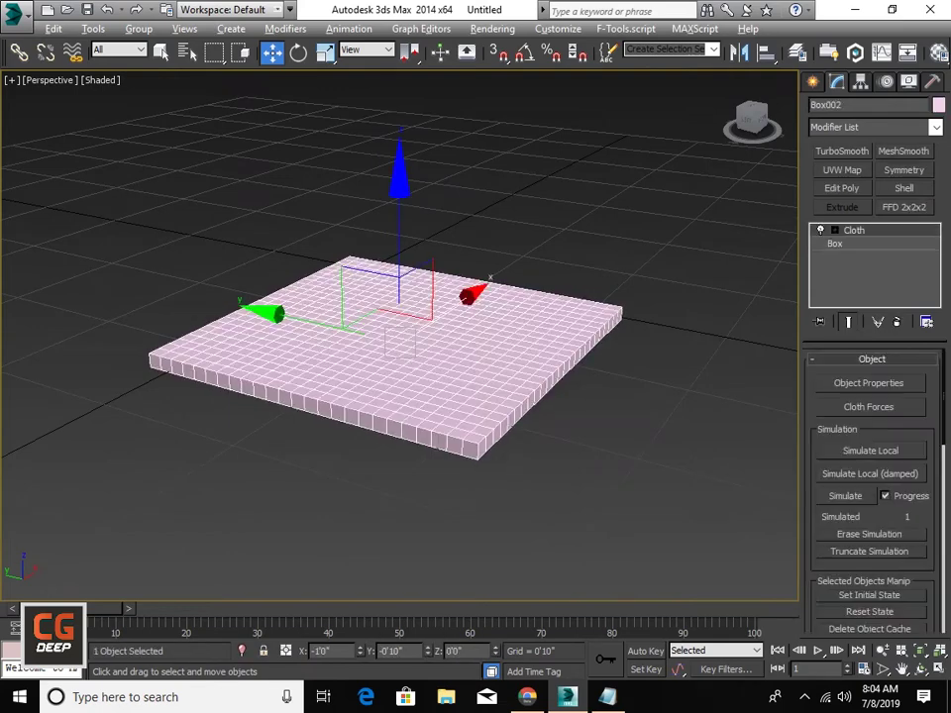
{"action": "middle_click_drag", "start_coordinate": [445, 357], "coordinate": [450, 397], "text": "alt"}
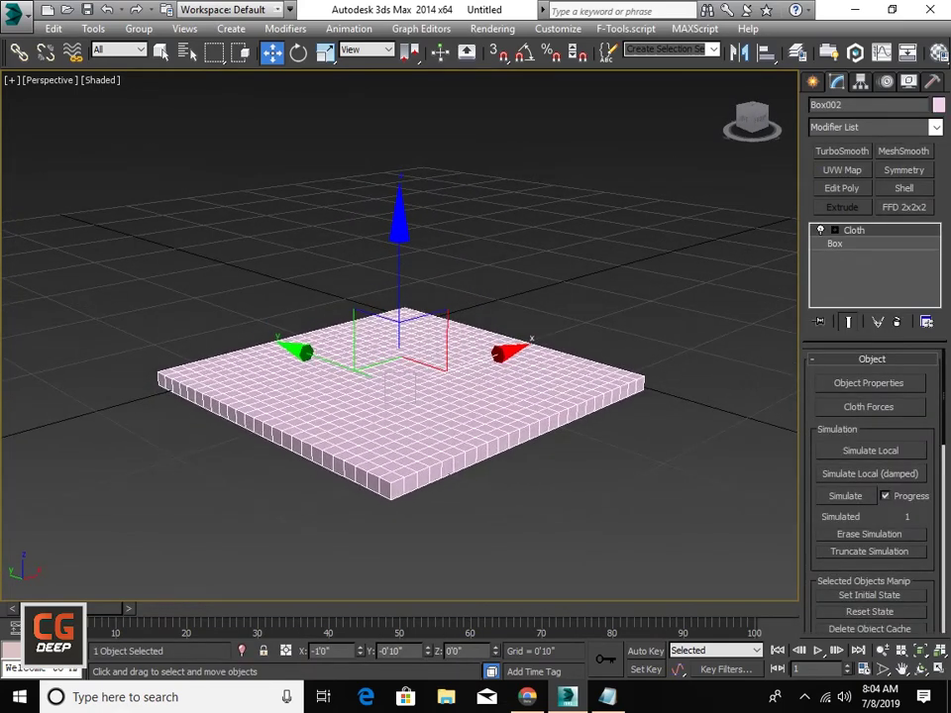
{"action": "left_click", "coordinate": [870, 451]}
{"action": "left_click", "coordinate": [870, 451]}
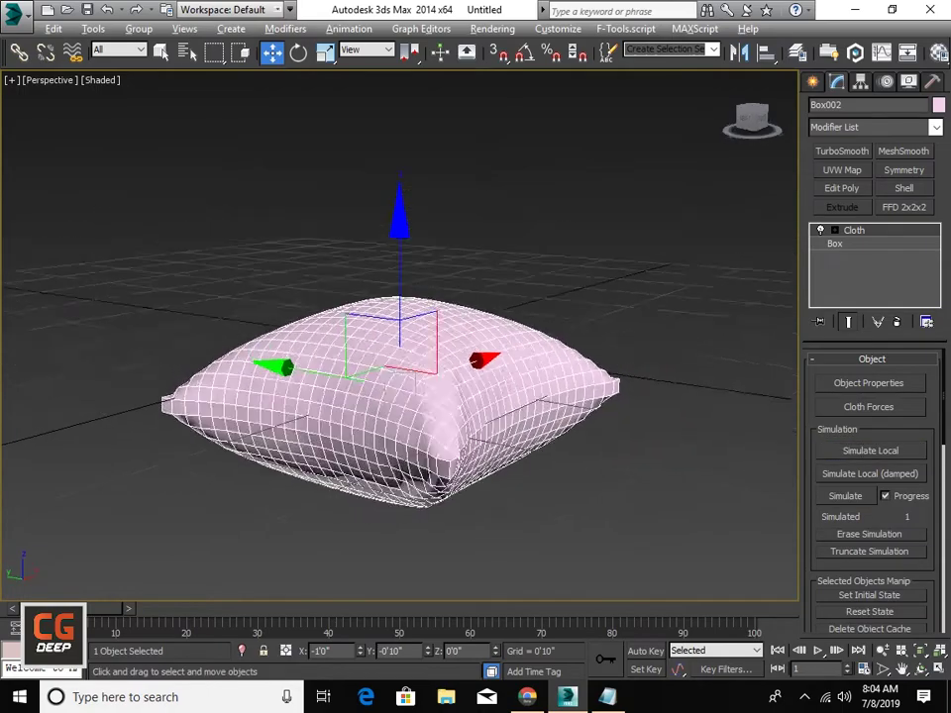
{"action": "mouse_move", "coordinate": [451, 396]}
{"action": "middle_mouse_down", "text": "alt"}
{"action": "mouse_move", "coordinate": [451, 356]}
{"action": "mouse_move", "coordinate": [495, 357]}
{"action": "mouse_move", "coordinate": [520, 402]}
{"action": "middle_mouse_up", "text": "alt"}
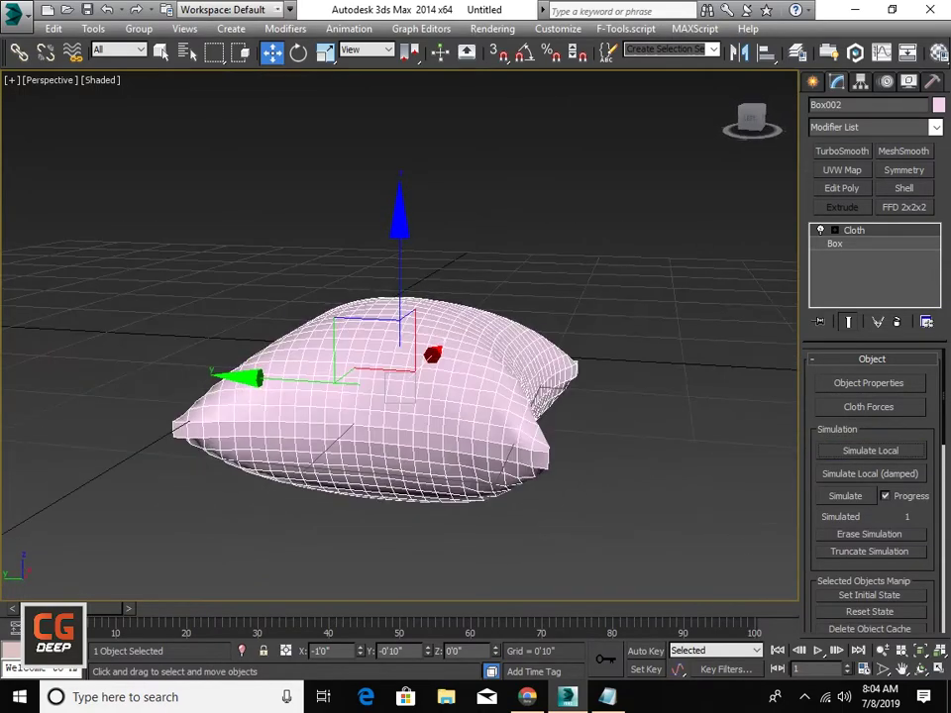
{"action": "left_click", "coordinate": [870, 451]}
{"action": "left_click", "coordinate": [870, 450]}
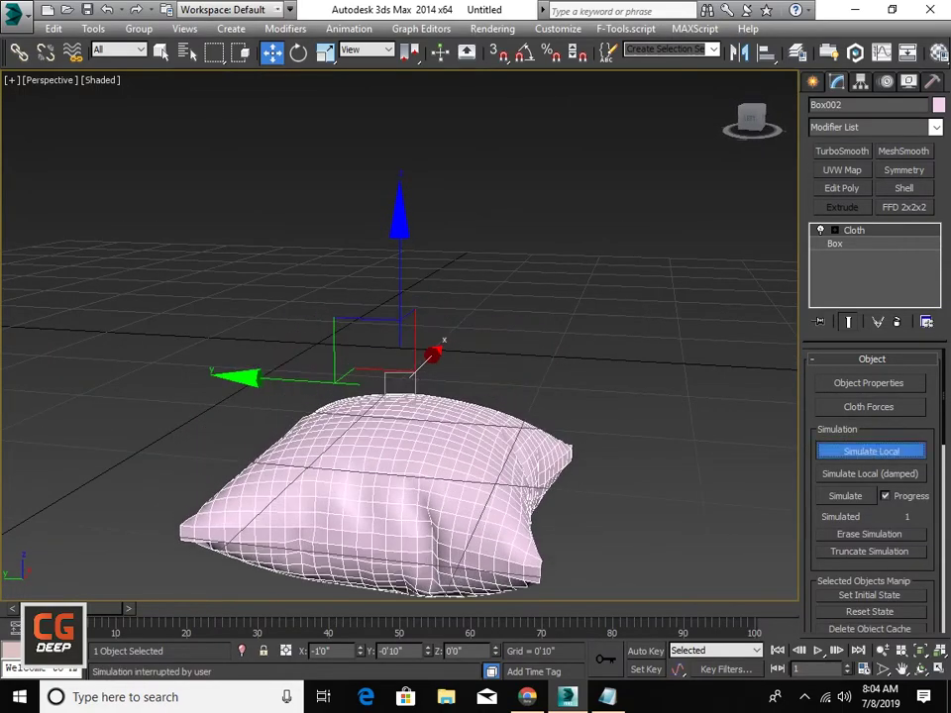
{"action": "middle_click_drag", "start_coordinate": [445, 446], "coordinate": [446, 247]}
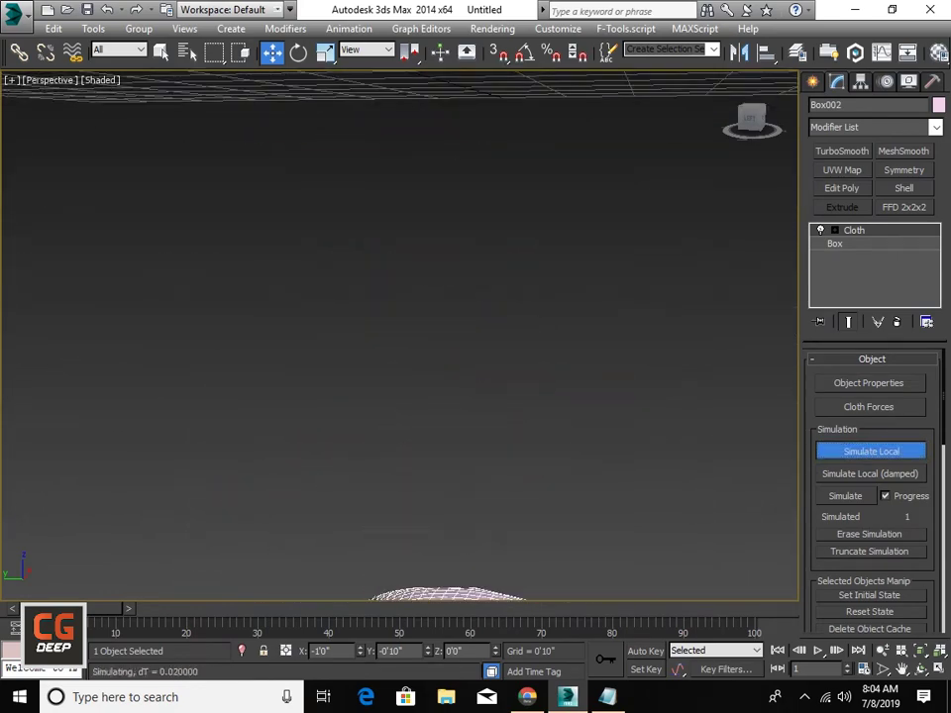
{"action": "key", "text": "Escape"}
{"action": "middle_click_drag", "start_coordinate": [446, 496], "coordinate": [446, 248]}
{"action": "mouse_move", "coordinate": [446, 347]}
{"action": "middle_mouse_down", "text": "alt"}
{"action": "mouse_move", "coordinate": [485, 362]}
{"action": "mouse_move", "coordinate": [416, 337]}
{"action": "mouse_move", "coordinate": [377, 297]}
{"action": "mouse_move", "coordinate": [293, 267]}
{"action": "mouse_move", "coordinate": [302, 198]}
{"action": "mouse_move", "coordinate": [337, 203]}
{"action": "mouse_move", "coordinate": [356, 248]}
{"action": "mouse_move", "coordinate": [362, 317]}
{"action": "middle_mouse_up", "text": "alt"}
Convert the inflated pillow to Editable Poly.
{"action": "right_click", "coordinate": [372, 317]}
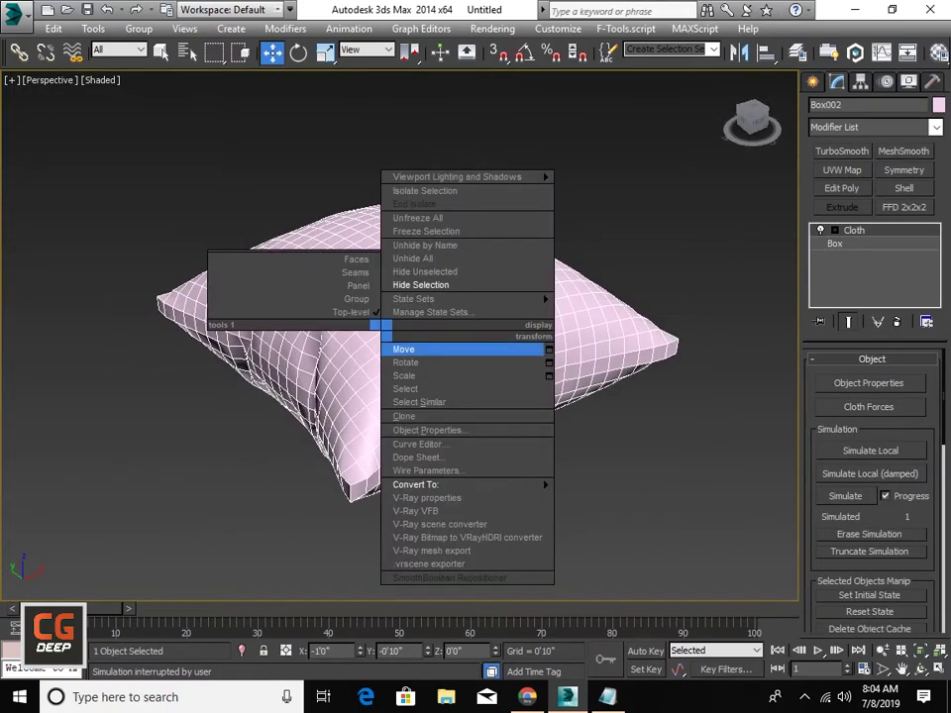
{"action": "left_click", "coordinate": [605, 499]}
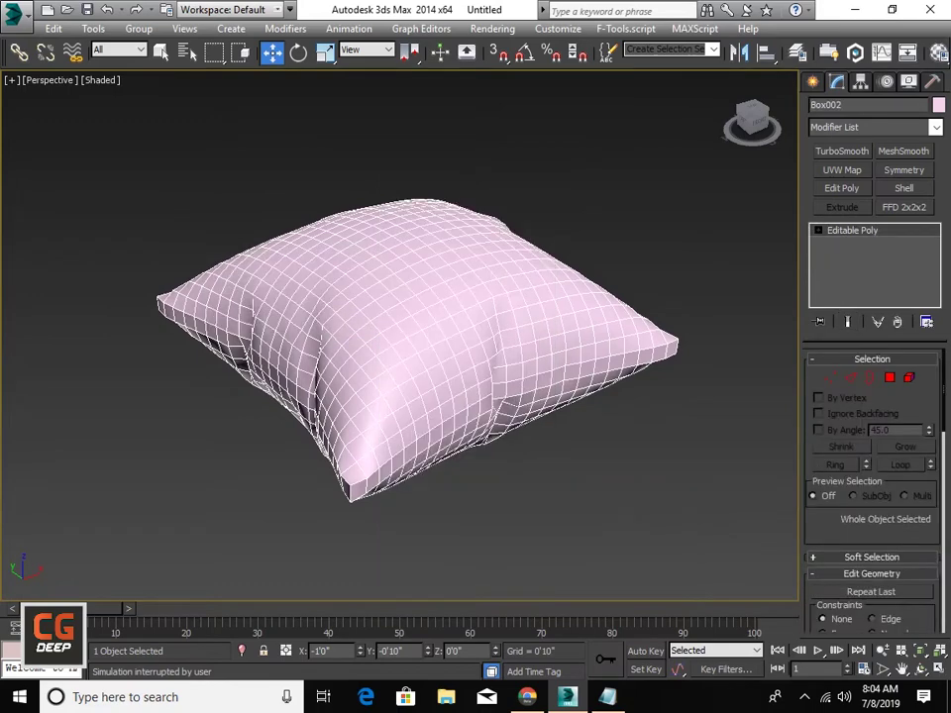
{"action": "left_click", "coordinate": [595, 535]}
{"action": "middle_click_drag", "start_coordinate": [396, 317], "coordinate": [376, 327], "text": "alt"}
{"action": "left_click", "coordinate": [396, 327]}
{"action": "scroll", "coordinate": [396, 327], "scroll_direction": "up", "scroll_amount": 3}
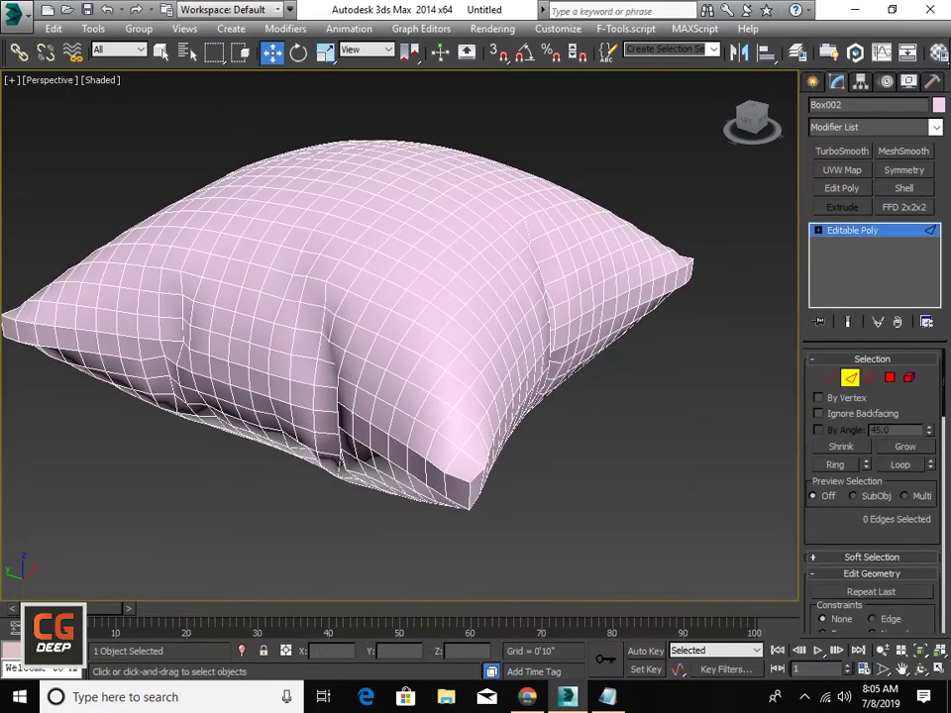
Select an edge on the pillow's side and extend it to the full edge ring.
{"action": "left_click", "coordinate": [469, 476]}
{"action": "scroll", "coordinate": [469, 475], "scroll_direction": "up", "scroll_amount": 5}
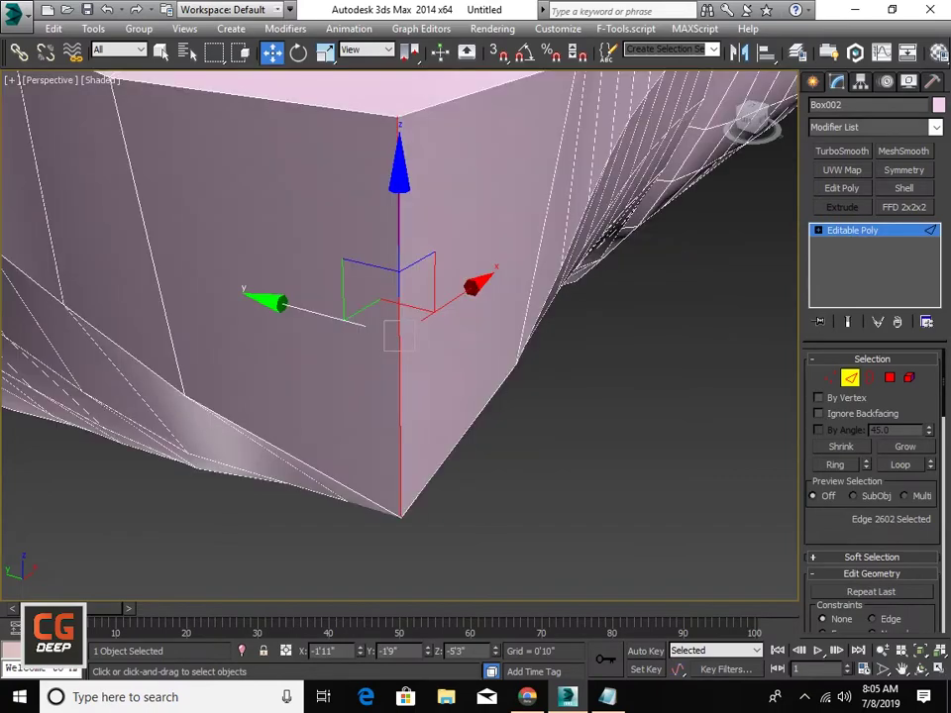
{"action": "scroll", "coordinate": [469, 476], "scroll_direction": "down", "scroll_amount": 2}
{"action": "scroll", "coordinate": [477, 464], "scroll_direction": "down", "scroll_amount": 2}
{"action": "middle_click_drag", "start_coordinate": [477, 472], "coordinate": [643, 403]}
{"action": "key", "text": "alt+r"}
Convert the side edge ring into a polygon strip selection.
{"action": "right_click", "coordinate": [584, 416]}
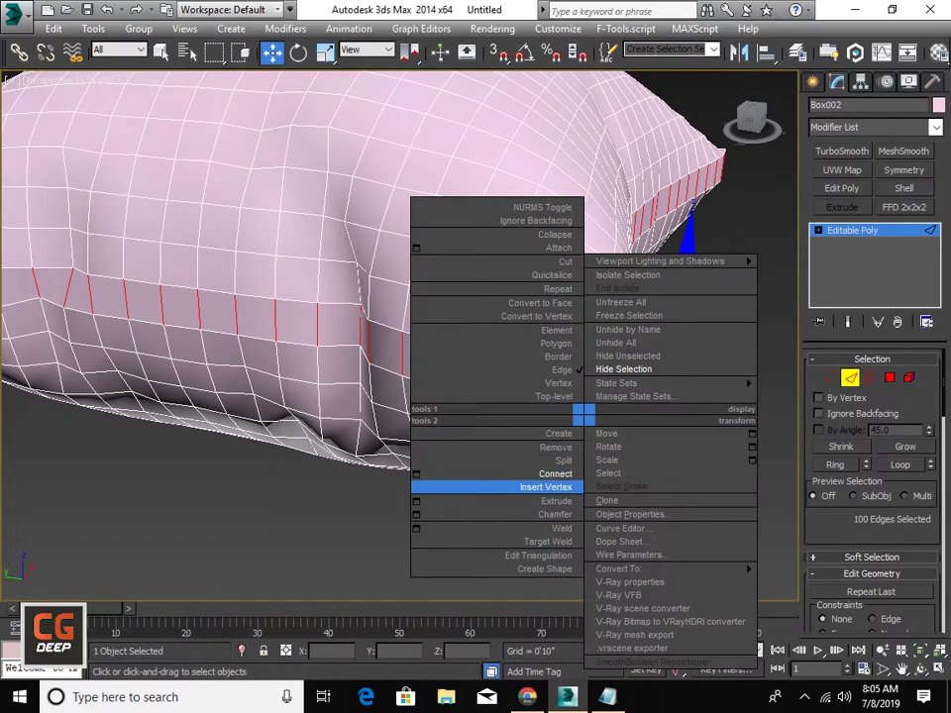
{"action": "left_click", "coordinate": [311, 354]}
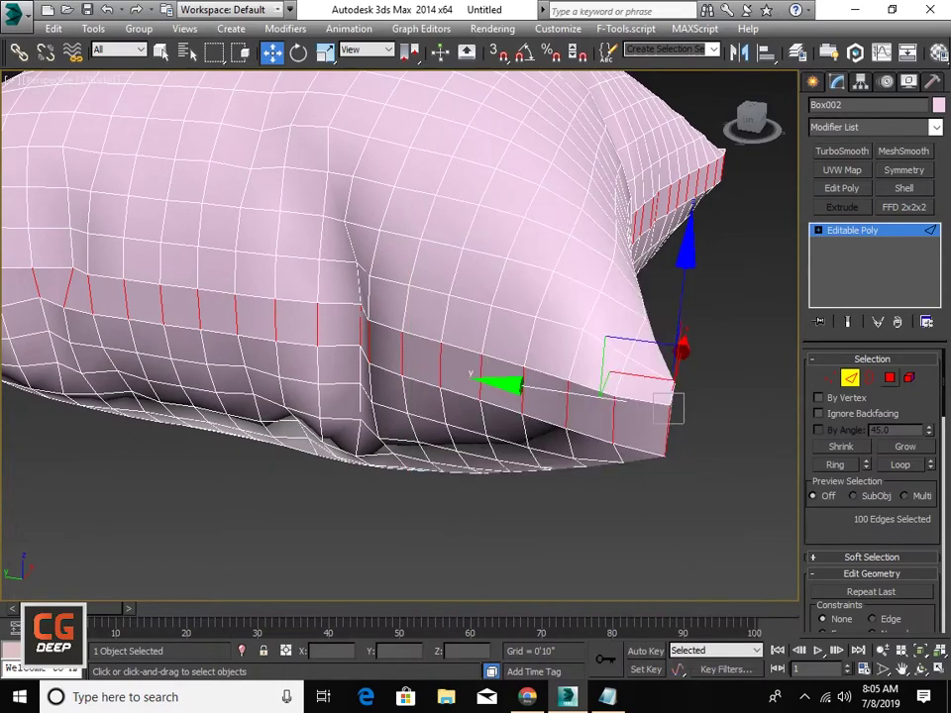
{"action": "key", "text": "4"}
{"action": "scroll", "coordinate": [872, 496], "scroll_direction": "down", "scroll_amount": 5}
{"action": "scroll", "coordinate": [872, 495], "scroll_direction": "down", "scroll_amount": 5}
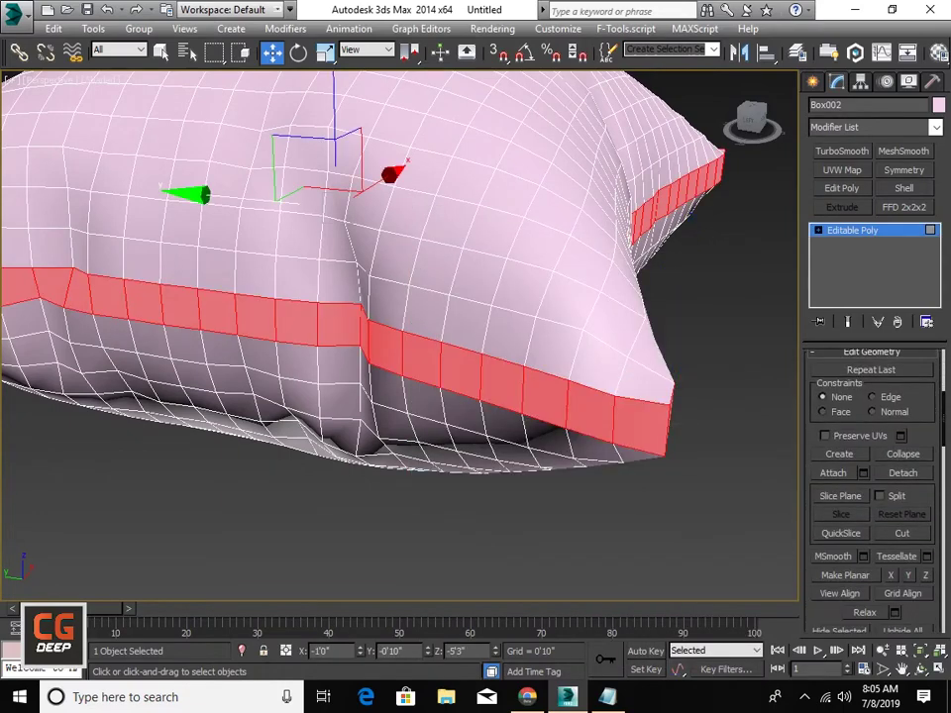
{"action": "scroll", "coordinate": [872, 496], "scroll_direction": "down", "scroll_amount": 5}
{"action": "scroll", "coordinate": [872, 496], "scroll_direction": "down", "scroll_amount": 5}
{"action": "scroll", "coordinate": [872, 496], "scroll_direction": "down", "scroll_amount": 4}
Inset the selected side polygon strip into a thinner band and reselect the whole pillow.
{"action": "scroll", "coordinate": [872, 496], "scroll_direction": "down", "scroll_amount": 2}
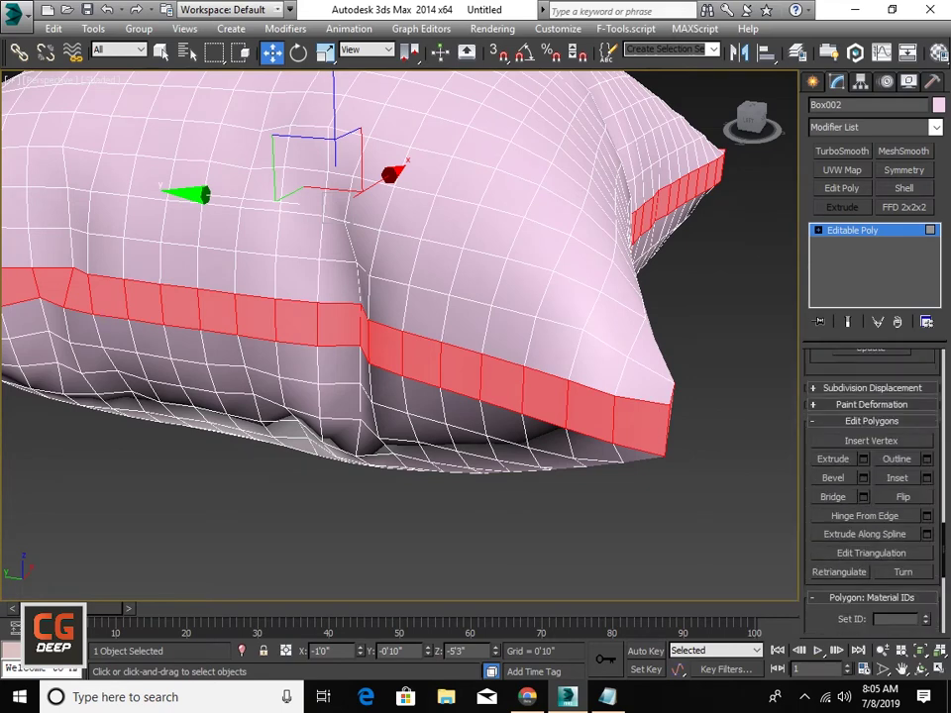
{"action": "left_click", "coordinate": [926, 478]}
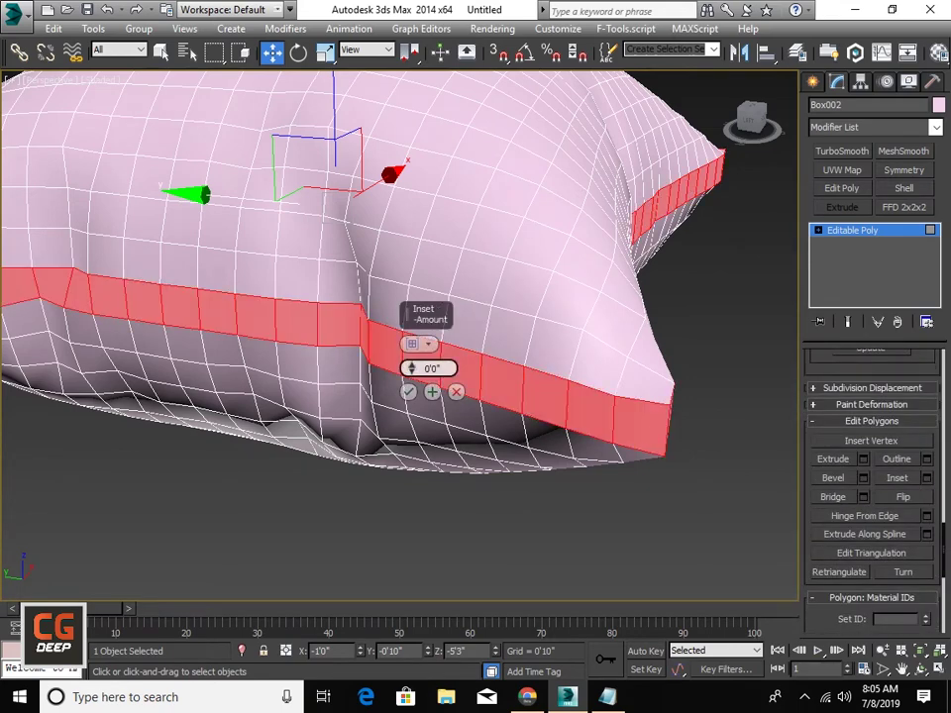
{"action": "mouse_move", "coordinate": [411, 367]}
{"action": "left_mouse_down"}
{"action": "mouse_move", "coordinate": [411, 356]}
{"action": "mouse_move", "coordinate": [412, 377]}
{"action": "left_mouse_up"}
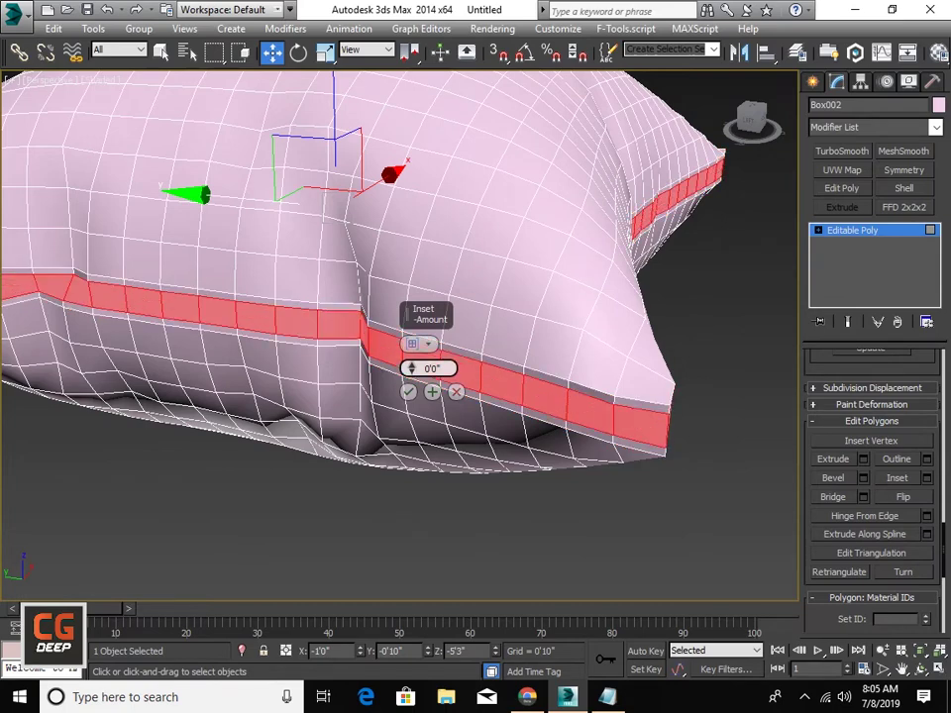
{"action": "key", "text": "Return"}
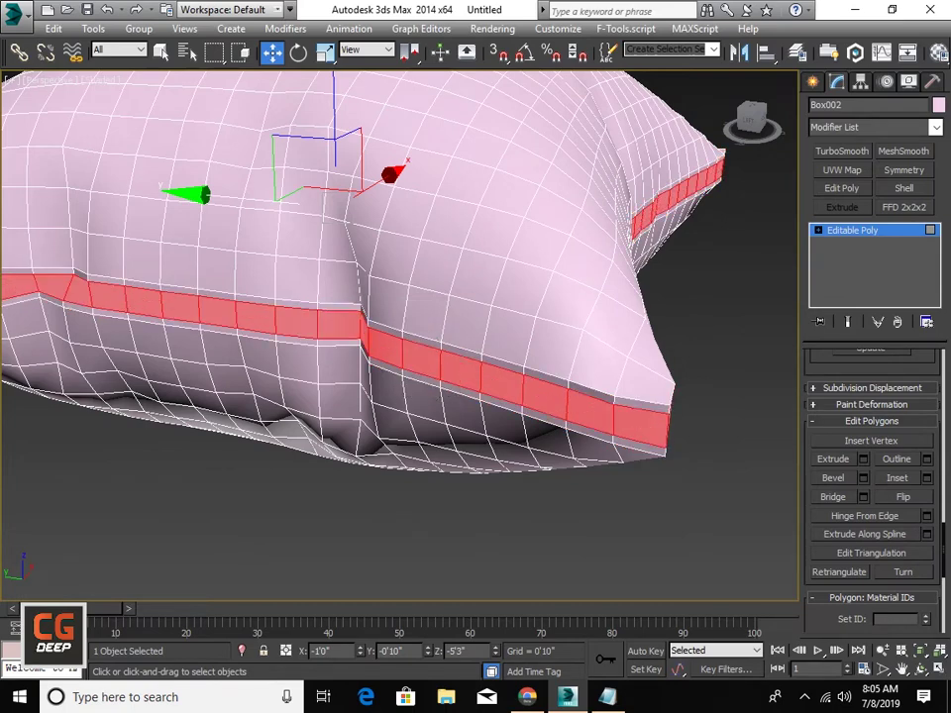
{"action": "key", "text": "4"}
{"action": "key", "text": "ctrl+d"}
{"action": "key", "text": "ctrl+a"}
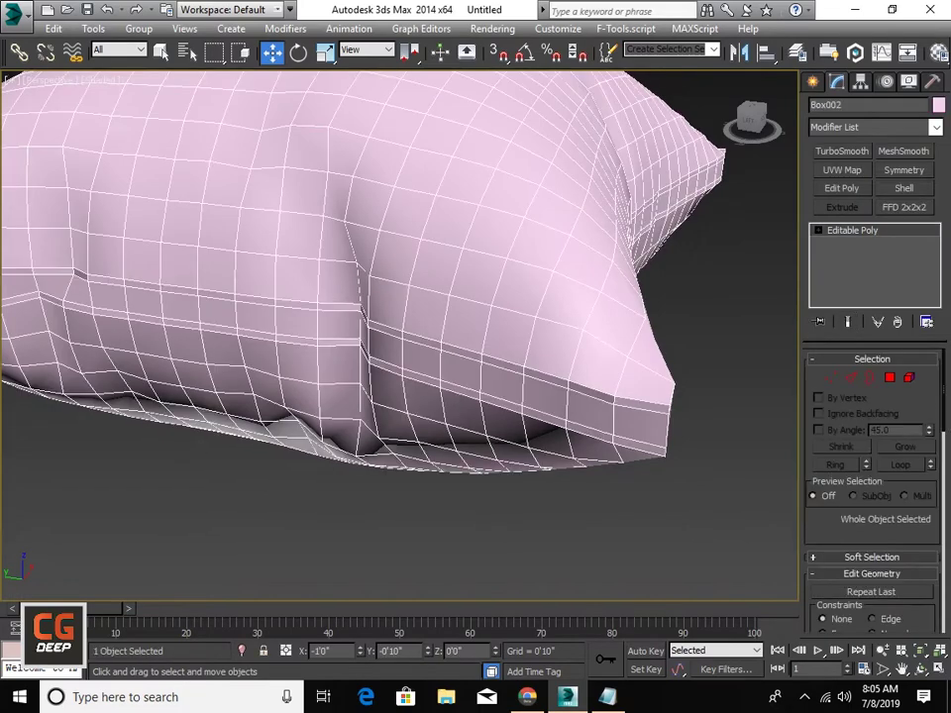
Assign slot 4's material with 0473359.jpg as diffuse bitmap to the pillow, shown in viewport.
{"action": "key", "text": "m"}
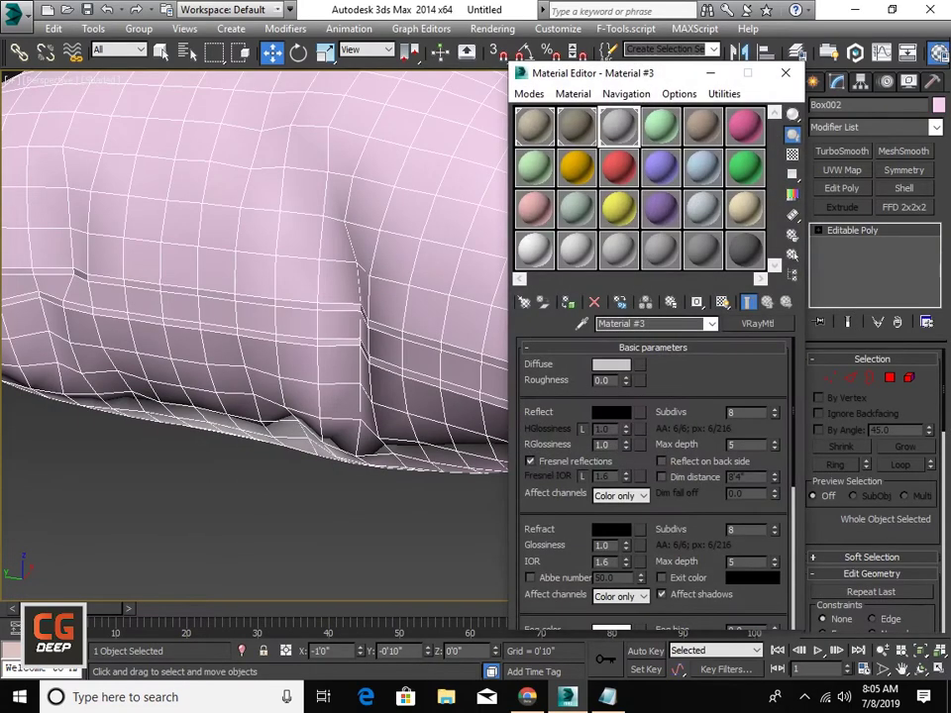
{"action": "left_click", "coordinate": [660, 125]}
{"action": "left_click", "coordinate": [638, 363]}
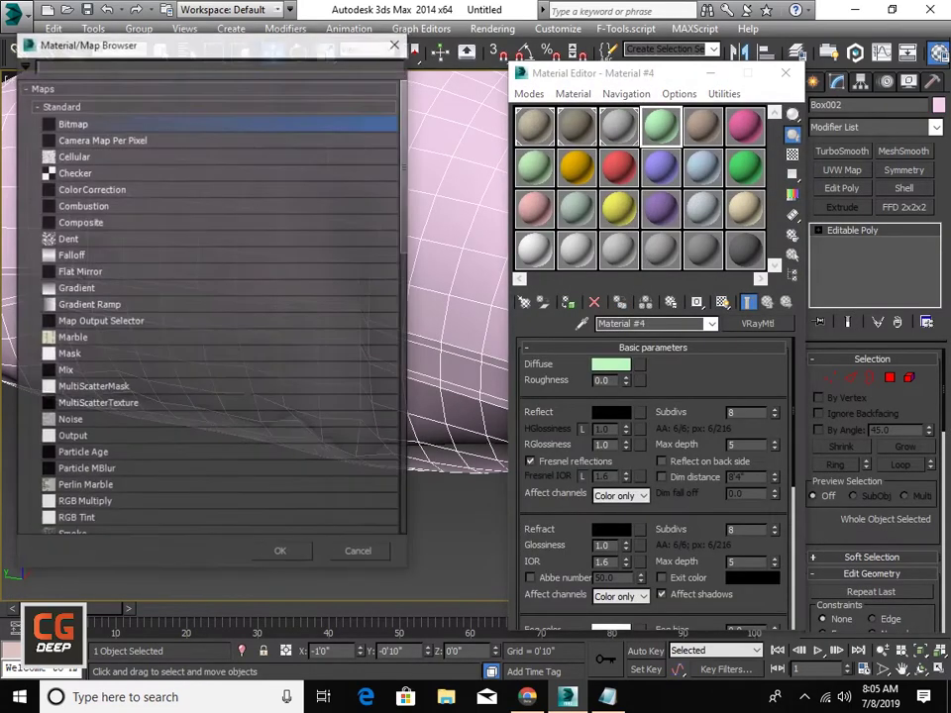
{"action": "key", "text": "Return"}
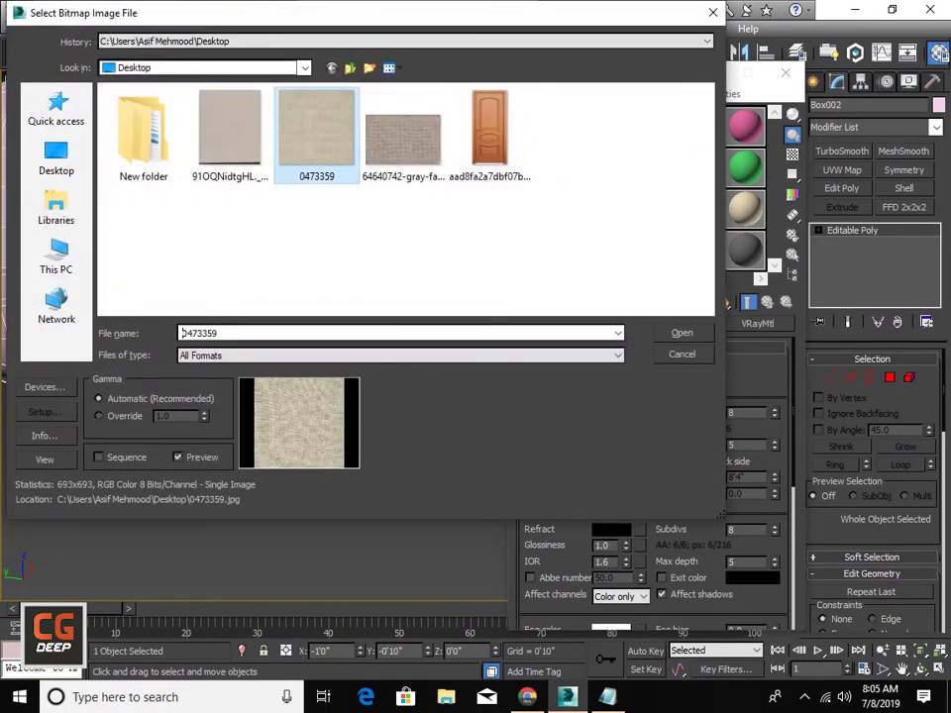
{"action": "double_click", "coordinate": [316, 133]}
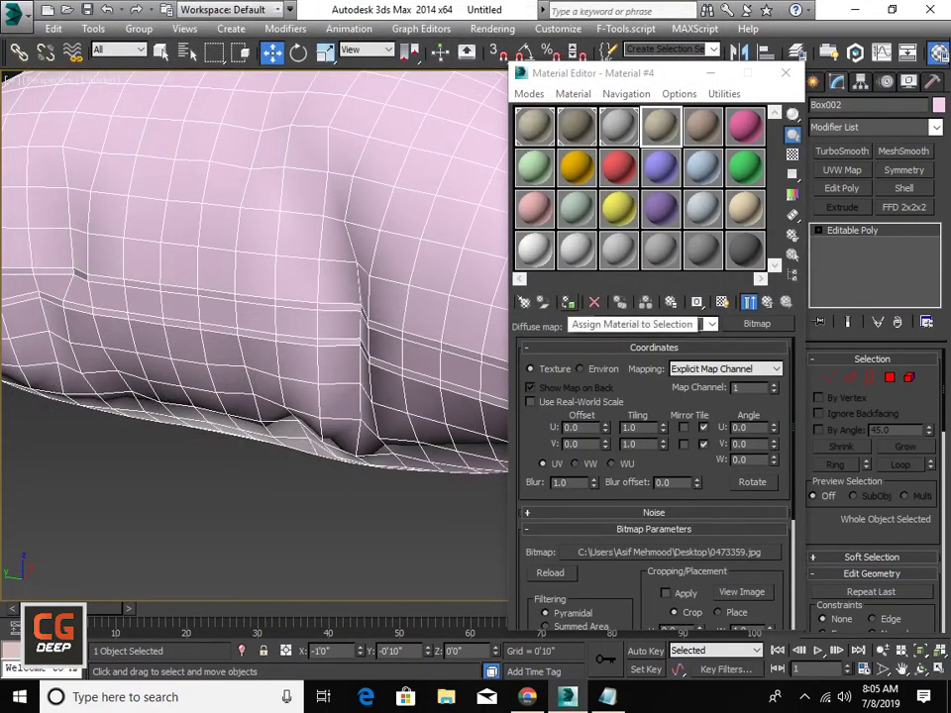
{"action": "left_click", "coordinate": [568, 302]}
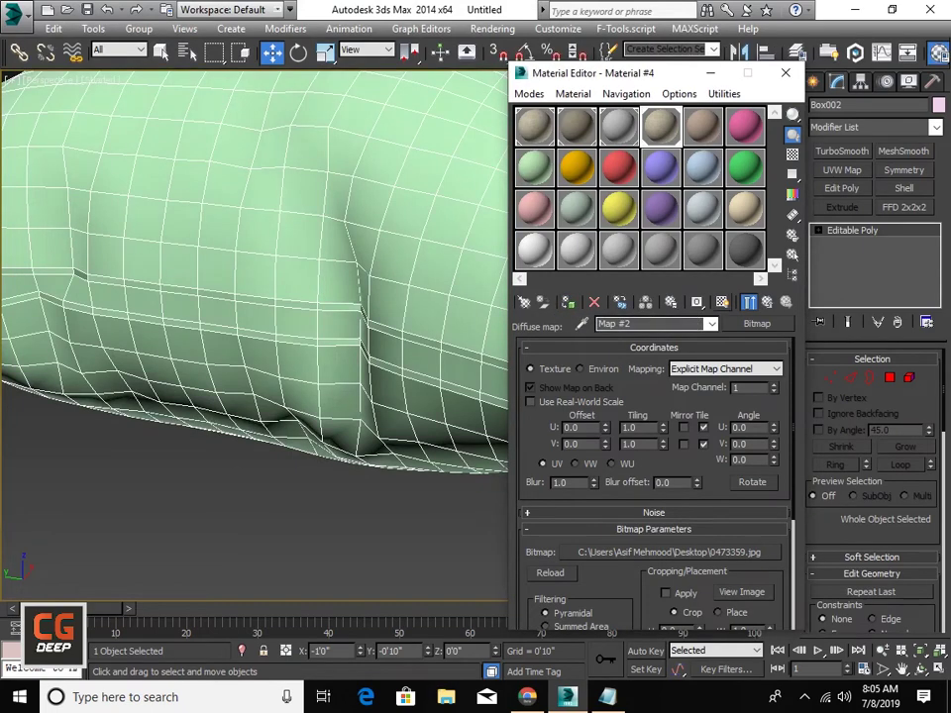
{"action": "left_click", "coordinate": [749, 303]}
{"action": "left_click", "coordinate": [785, 73]}
{"action": "middle_click_drag", "start_coordinate": [397, 297], "coordinate": [327, 297], "text": "alt"}
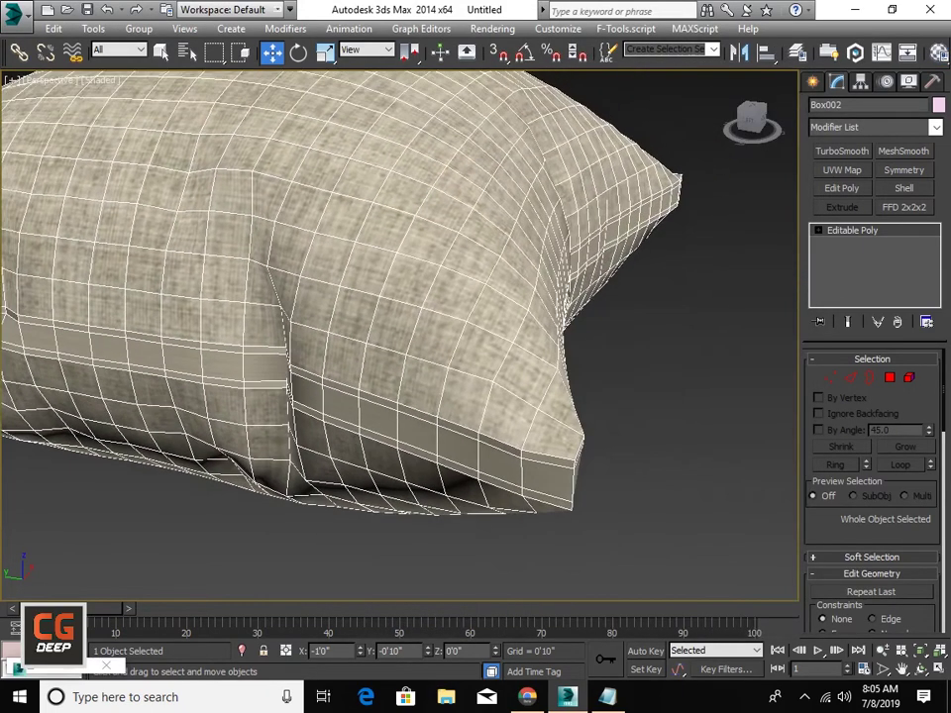
Add a MapScaler binding to the pillow and set its scale to 0'2".
{"action": "left_click", "coordinate": [936, 127]}
{"action": "scroll", "coordinate": [852, 298], "scroll_direction": "down", "scroll_amount": 2}
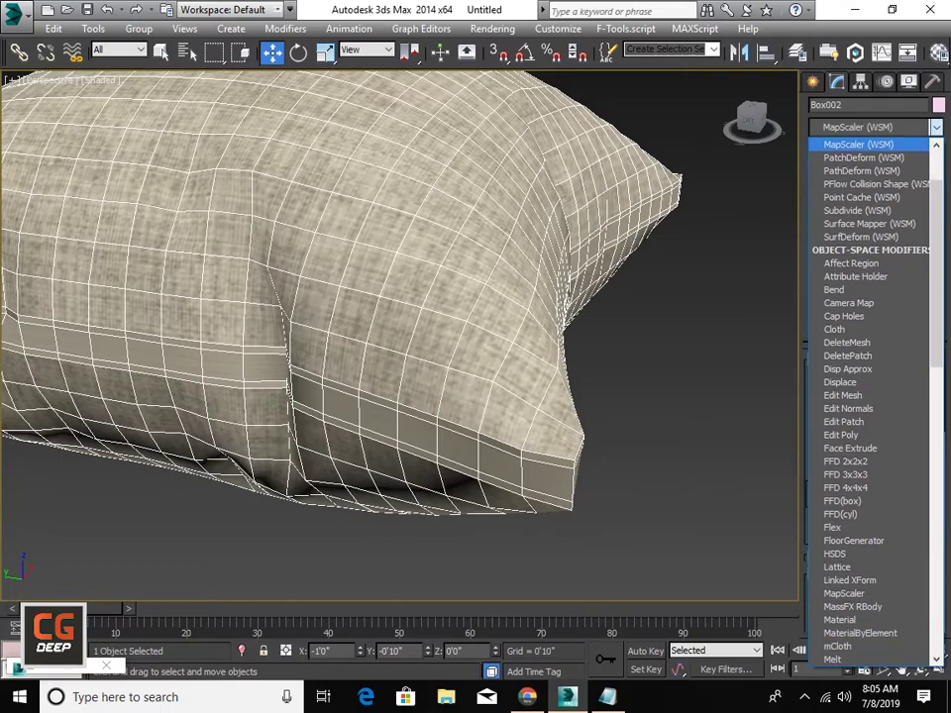
{"action": "left_click", "coordinate": [849, 143]}
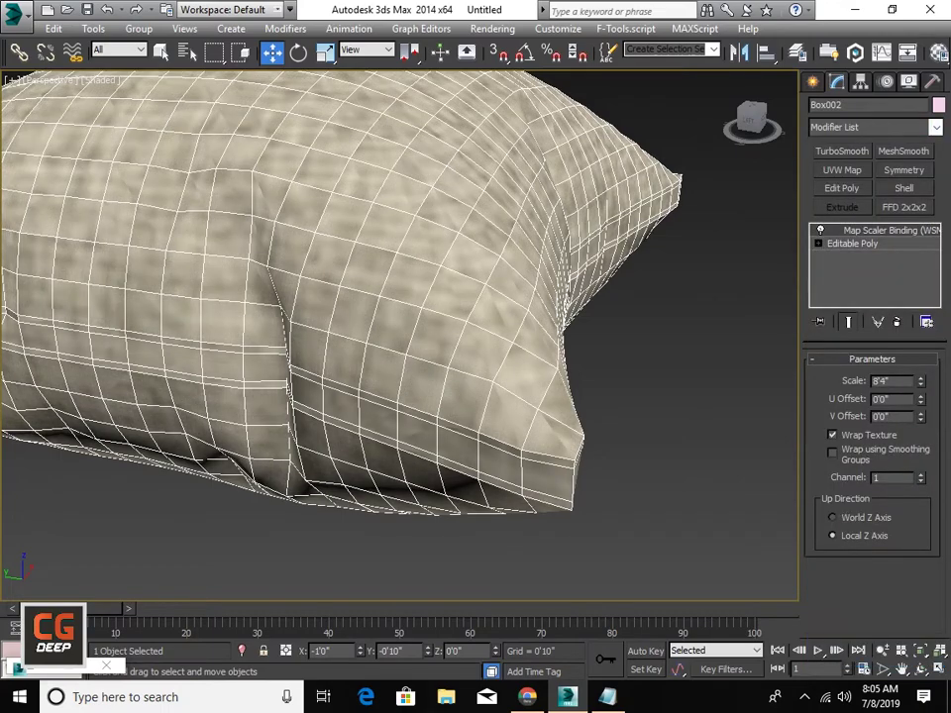
{"action": "type", "text": "0"}
{"action": "key", "text": "Return"}
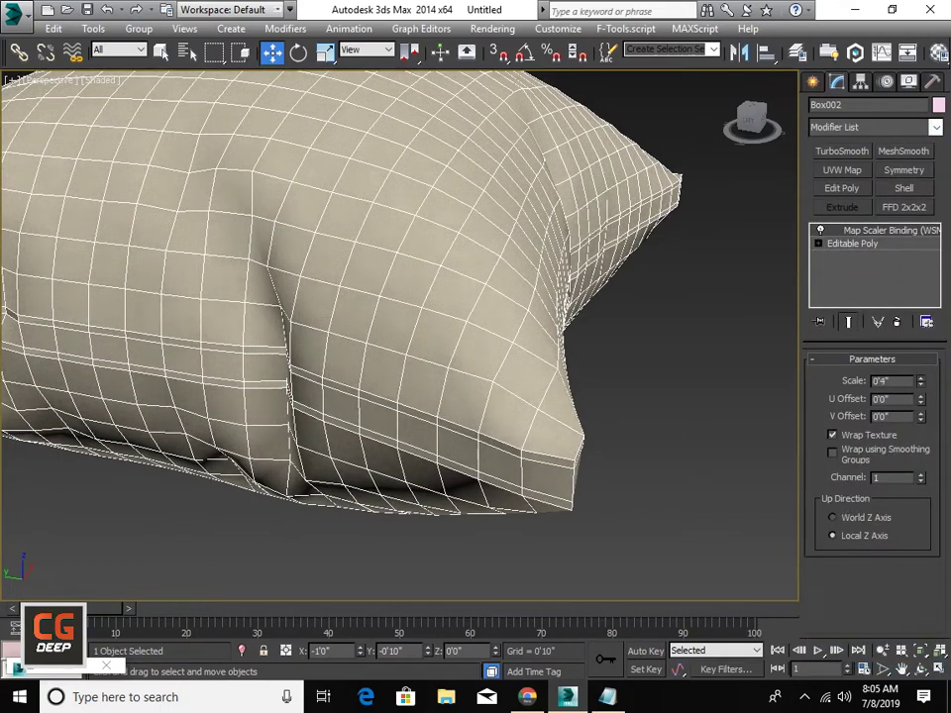
{"action": "type", "text": "8"}
{"action": "key", "text": "Return"}
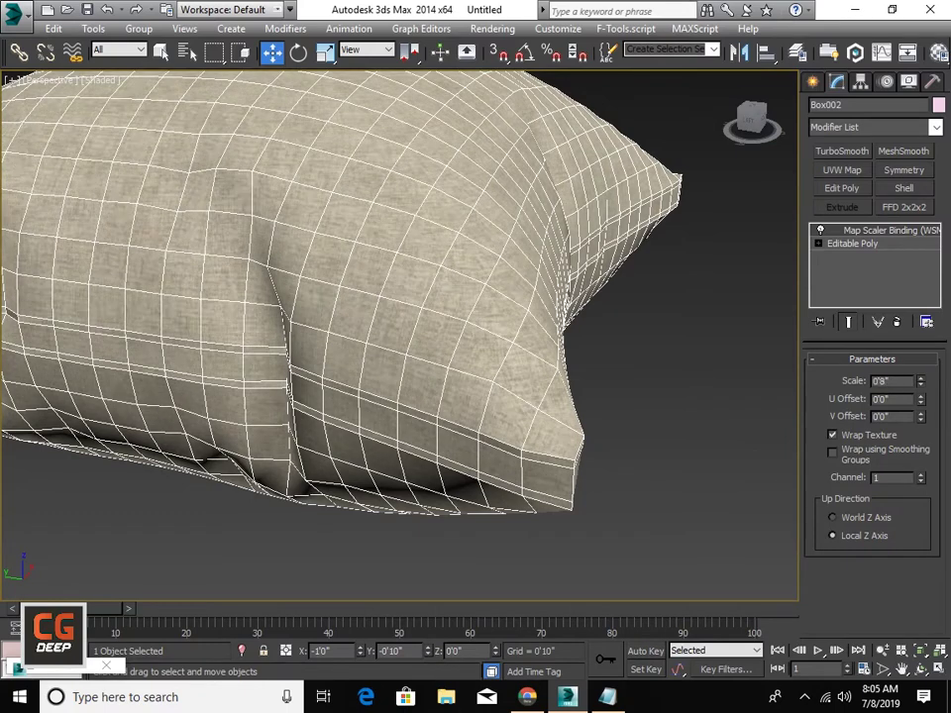
{"action": "type", "text": "2"}
{"action": "key", "text": "Return"}
Orbit and zoom around the pillow to inspect the finely tiled fabric texture.
{"action": "left_click", "coordinate": [653, 347]}
{"action": "mouse_move", "coordinate": [654, 347]}
{"action": "middle_mouse_down", "text": "alt"}
{"action": "mouse_move", "coordinate": [555, 297]}
{"action": "mouse_move", "coordinate": [475, 327]}
{"action": "middle_mouse_up", "text": "alt"}
{"action": "scroll", "coordinate": [555, 297], "scroll_direction": "down", "scroll_amount": 5}
{"action": "scroll", "coordinate": [397, 337], "scroll_direction": "up", "scroll_amount": 10}
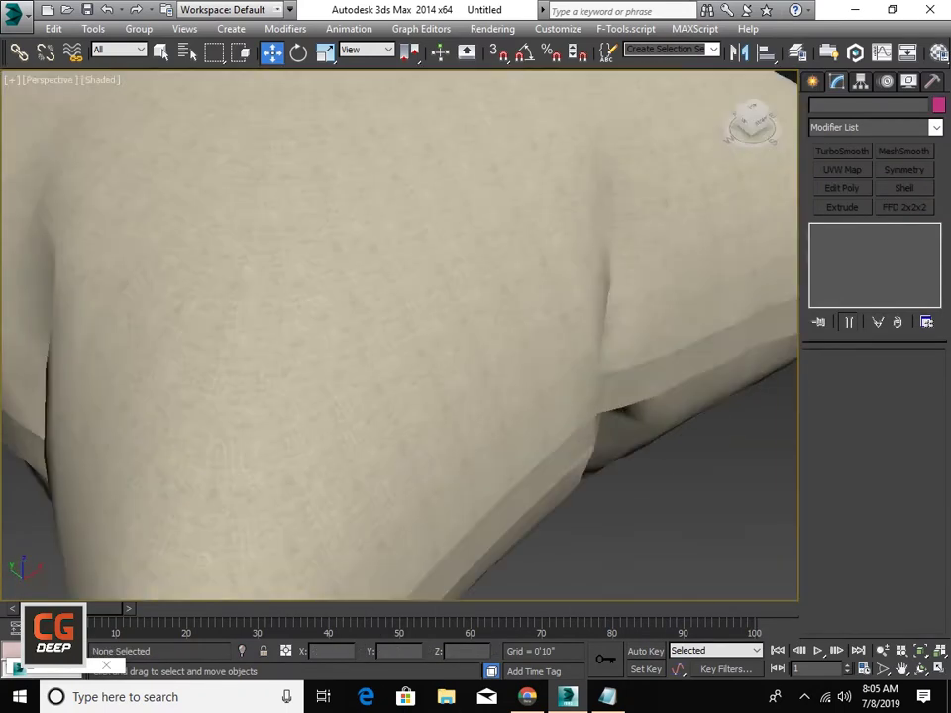
{"action": "scroll", "coordinate": [396, 337], "scroll_direction": "up", "scroll_amount": 3}
{"action": "scroll", "coordinate": [452, 230], "scroll_direction": "down", "scroll_amount": 3}
{"action": "scroll", "coordinate": [452, 230], "scroll_direction": "down", "scroll_amount": 6}
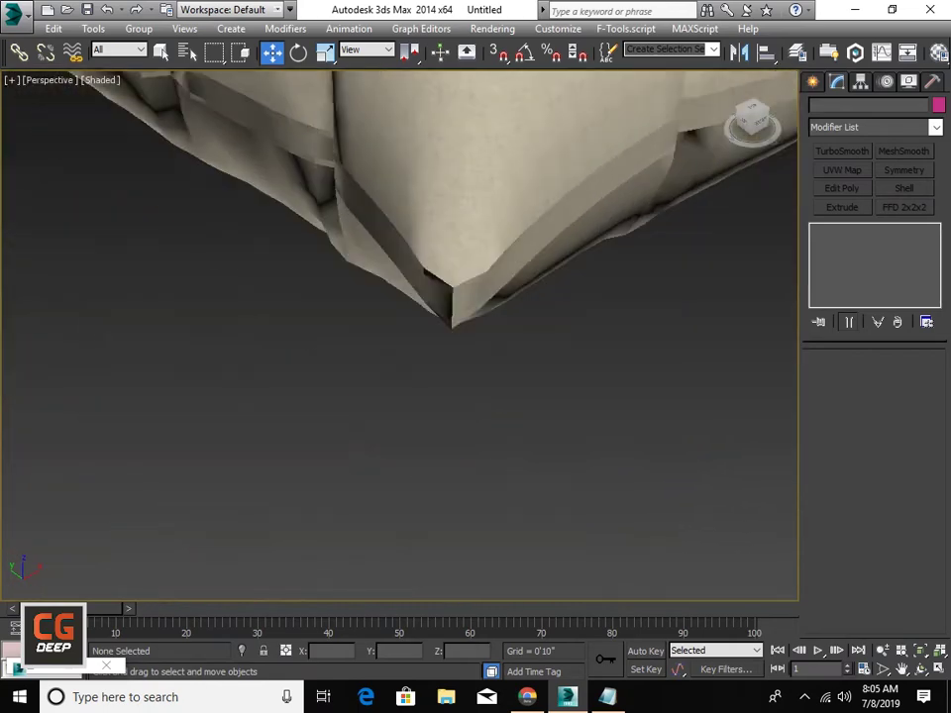
{"action": "left_click", "coordinate": [452, 230]}
{"action": "middle_click_drag", "start_coordinate": [452, 230], "coordinate": [446, 248], "text": "alt"}
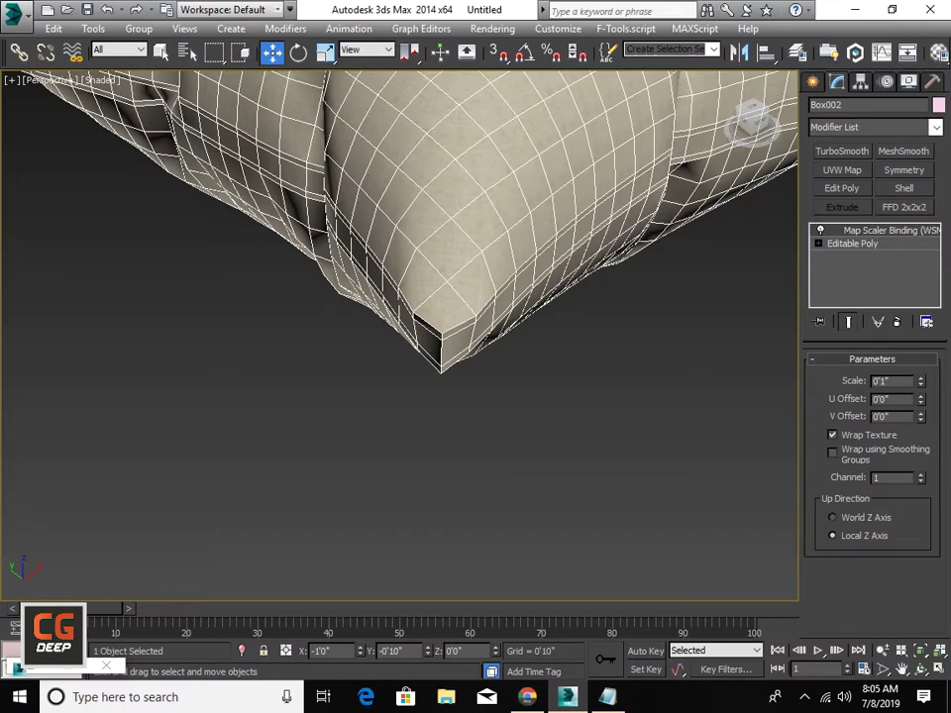
{"action": "mouse_move", "coordinate": [446, 248]}
{"action": "middle_mouse_down", "text": "alt"}
{"action": "mouse_move", "coordinate": [442, 259]}
{"action": "mouse_move", "coordinate": [446, 233]}
{"action": "middle_mouse_up", "text": "alt"}
{"action": "left_click", "coordinate": [852, 243]}
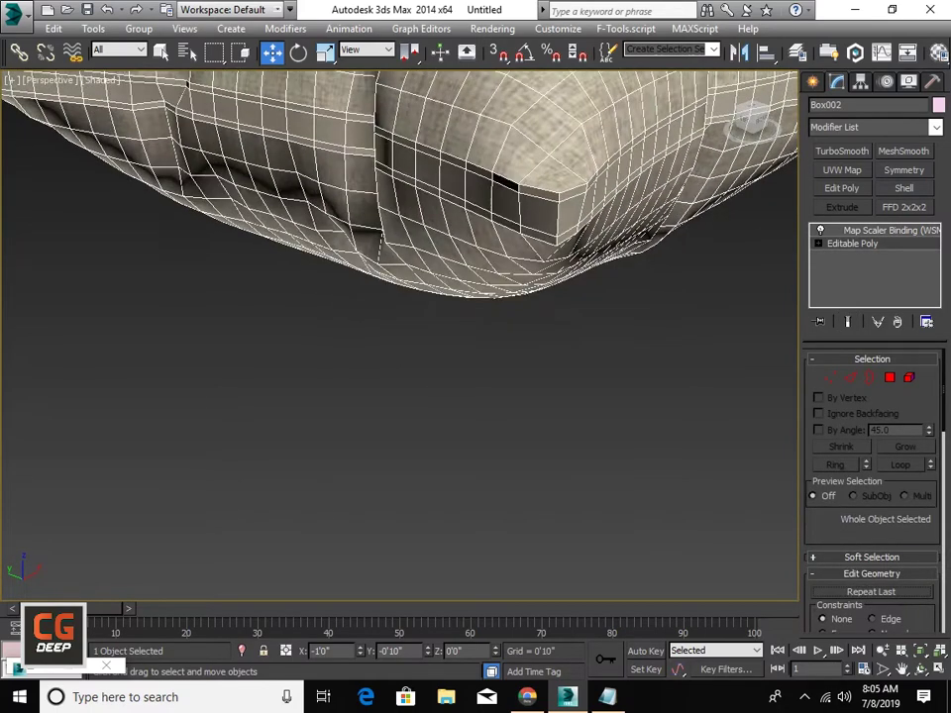
Set Material #4's diffuse colour to dark brown RGB 60, 53, 35 and close the editor.
{"action": "key", "text": "4"}
{"action": "key", "text": "m"}
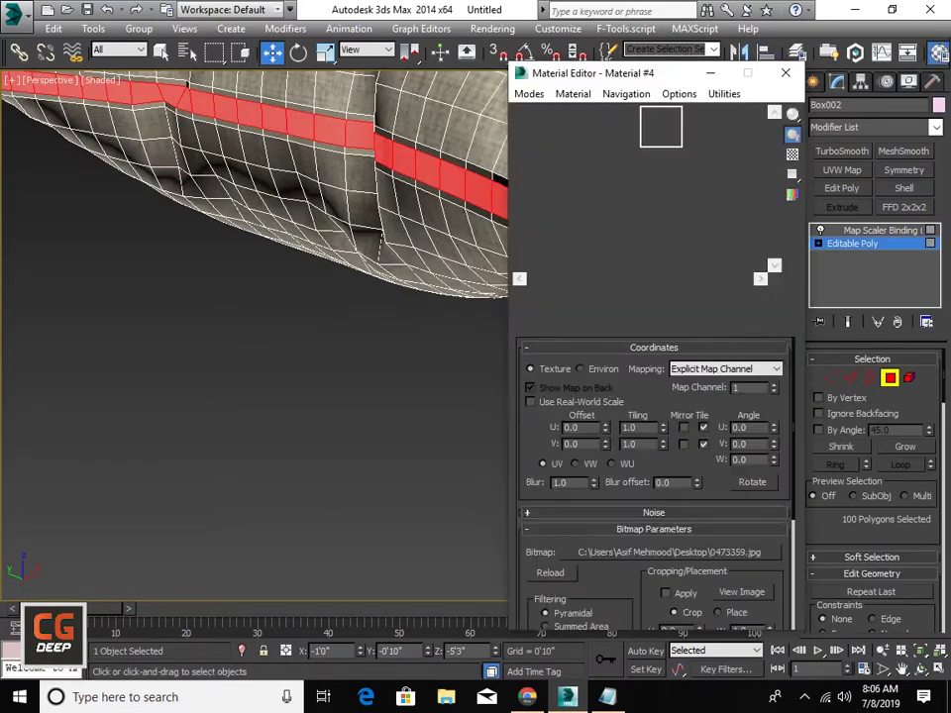
{"action": "left_click", "coordinate": [702, 124]}
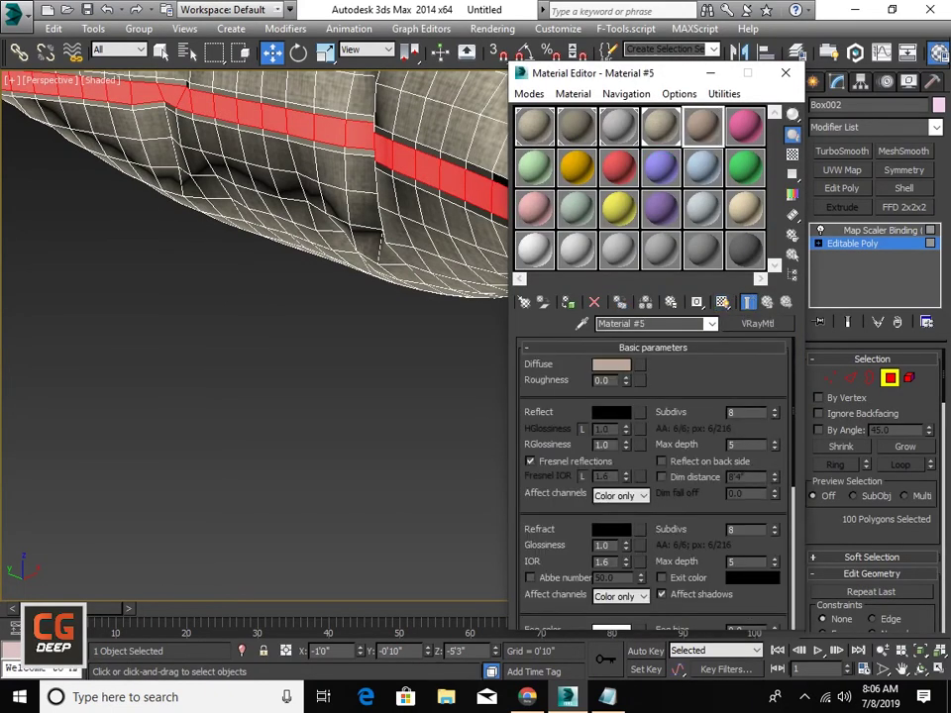
{"action": "left_click", "coordinate": [612, 364]}
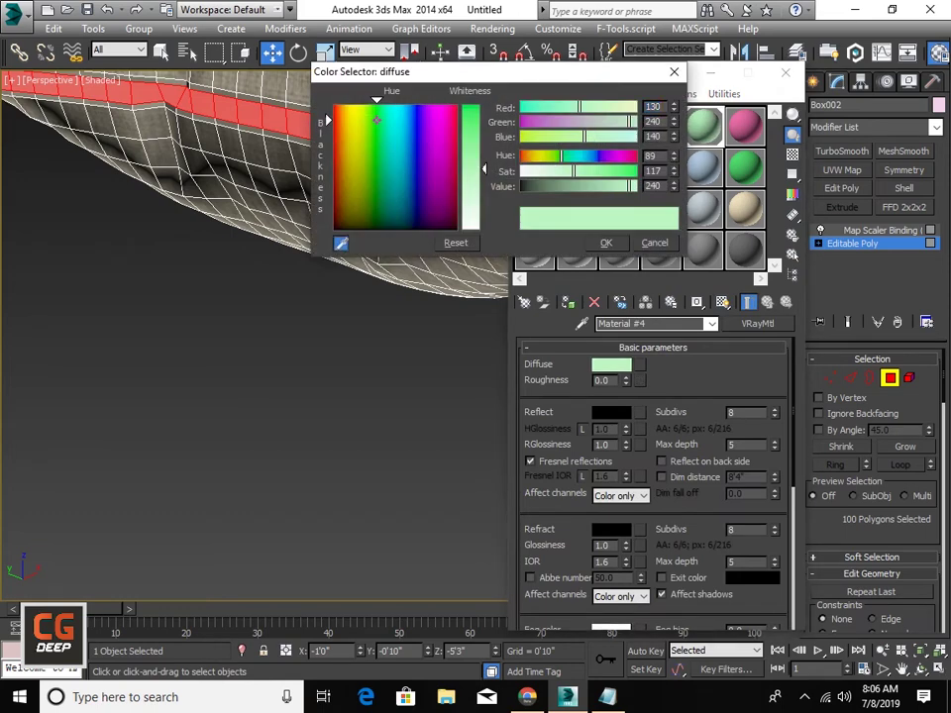
{"action": "left_click", "coordinate": [348, 216]}
{"action": "left_click_drag", "start_coordinate": [472, 132], "coordinate": [472, 122]}
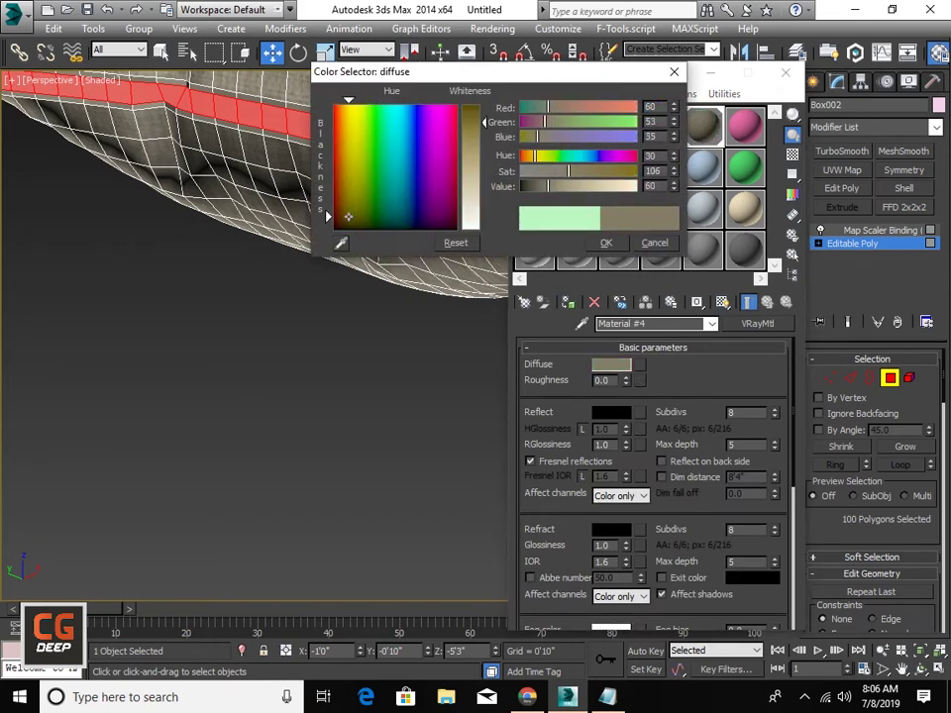
{"action": "left_click", "coordinate": [606, 243]}
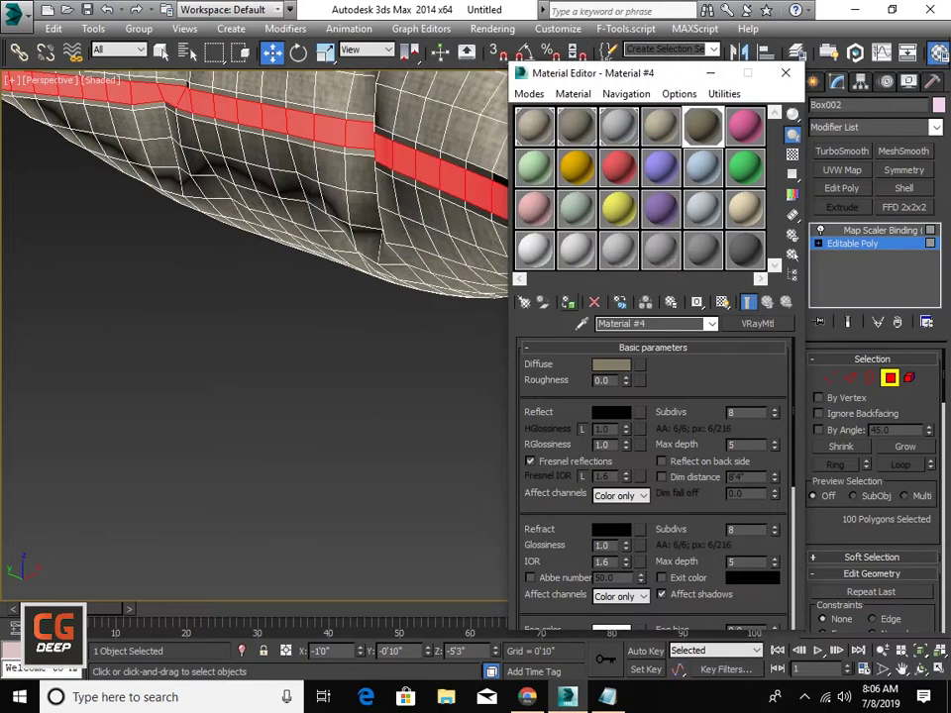
{"action": "left_click", "coordinate": [785, 73]}
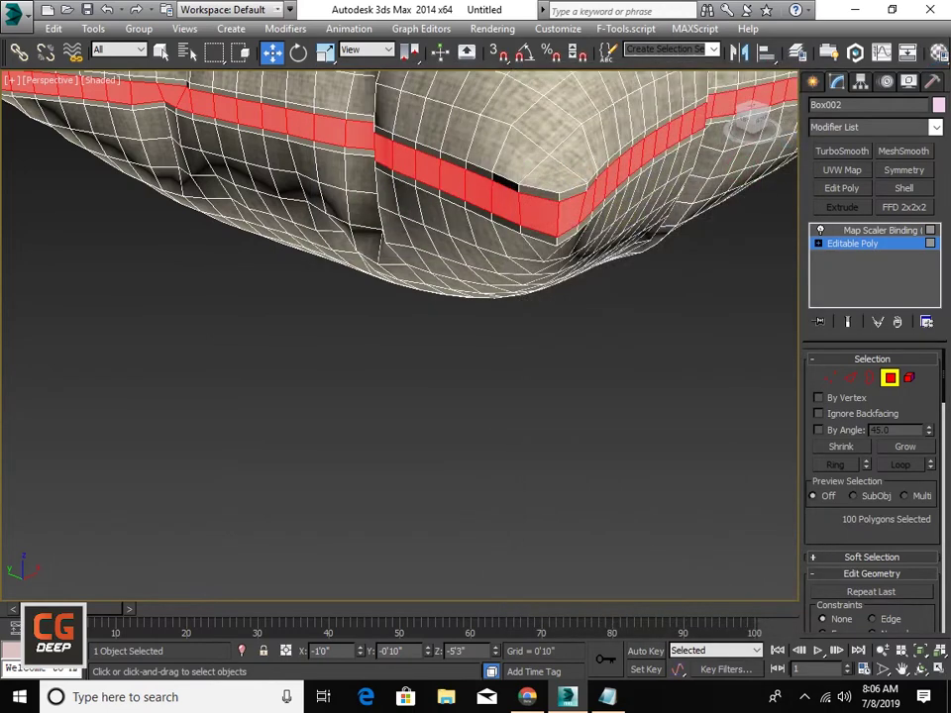
{"action": "middle_click_drag", "start_coordinate": [397, 298], "coordinate": [416, 337], "text": "alt"}
{"action": "scroll", "coordinate": [396, 298], "scroll_direction": "down", "scroll_amount": 4}
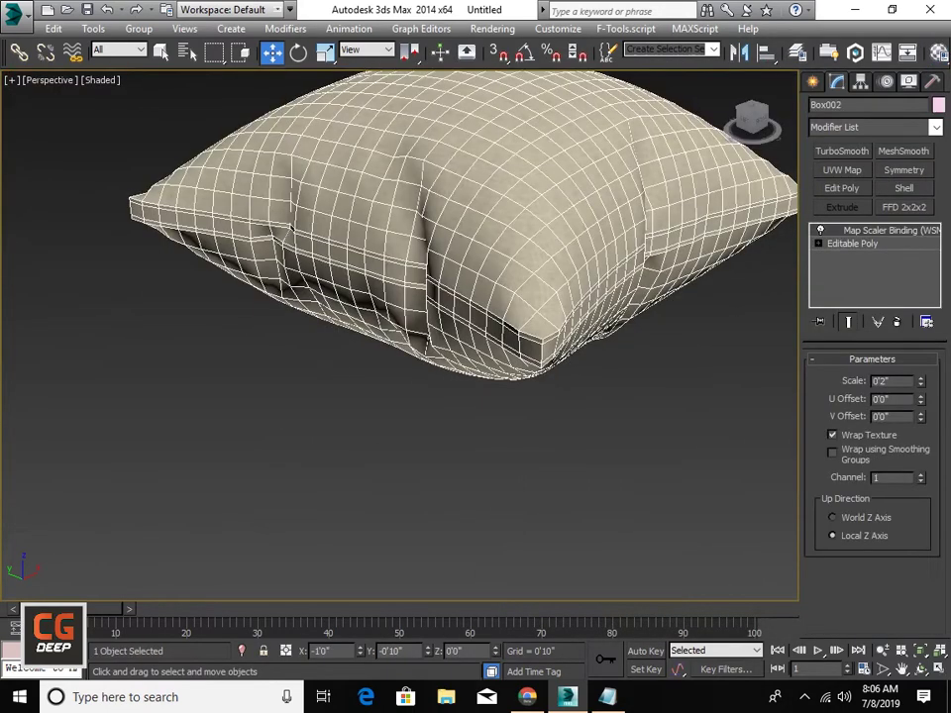
Turn on viewport display of the seam material's texture and reselect the pillow.
{"action": "left_click", "coordinate": [852, 242]}
{"action": "key", "text": "4"}
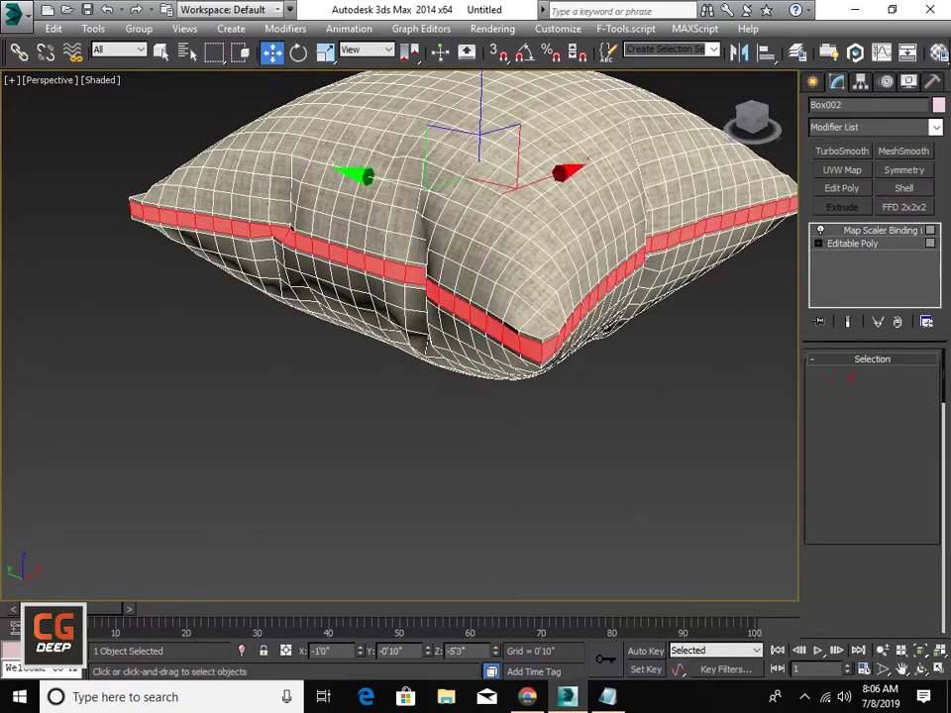
{"action": "key", "text": "m"}
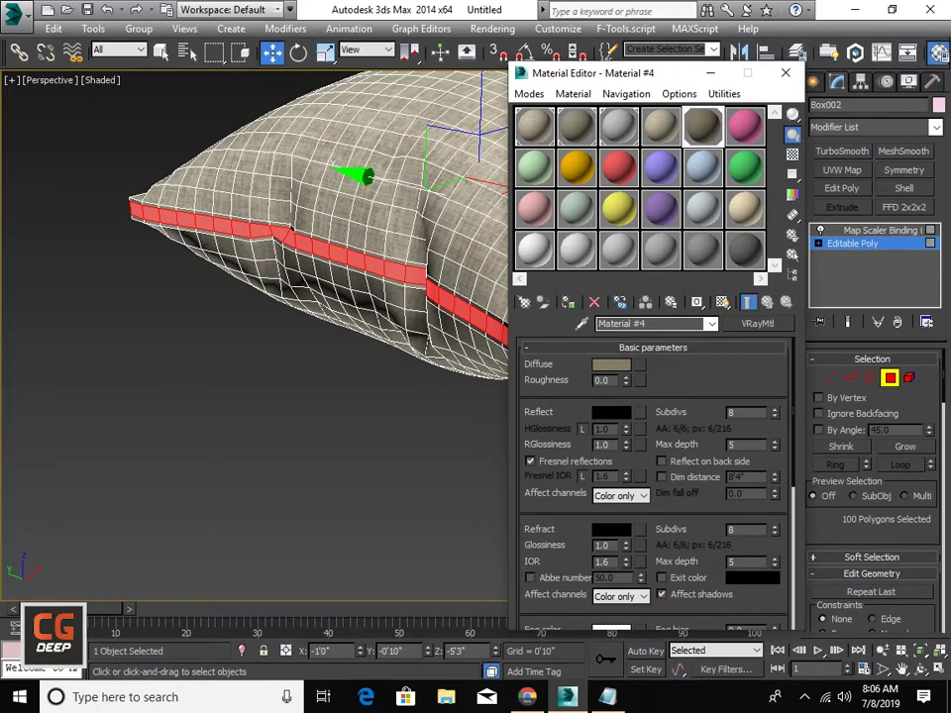
{"action": "left_click", "coordinate": [722, 302]}
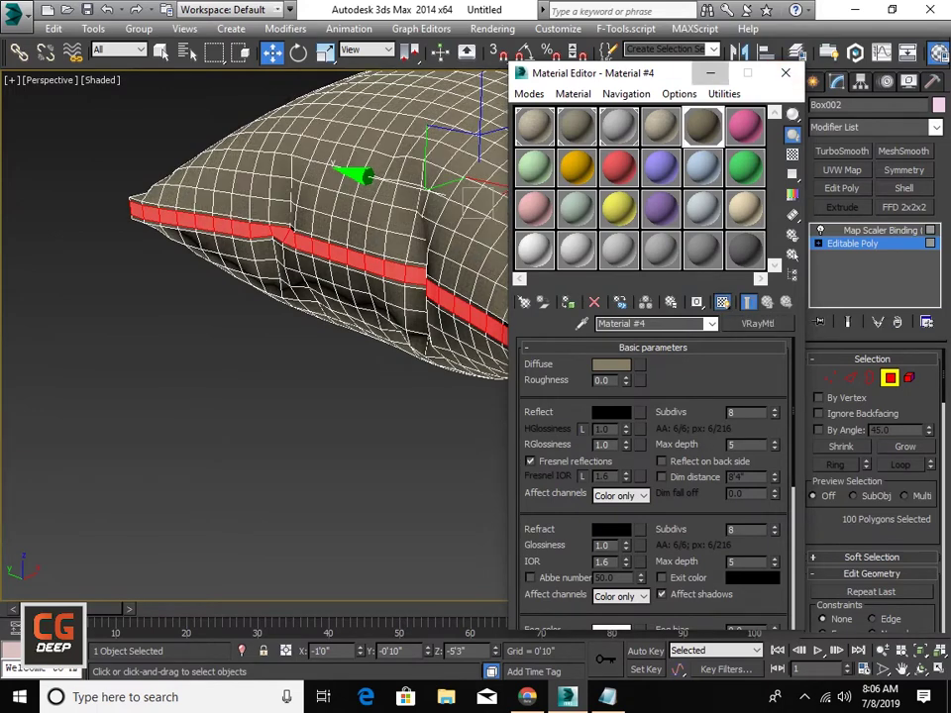
{"action": "key", "text": "m"}
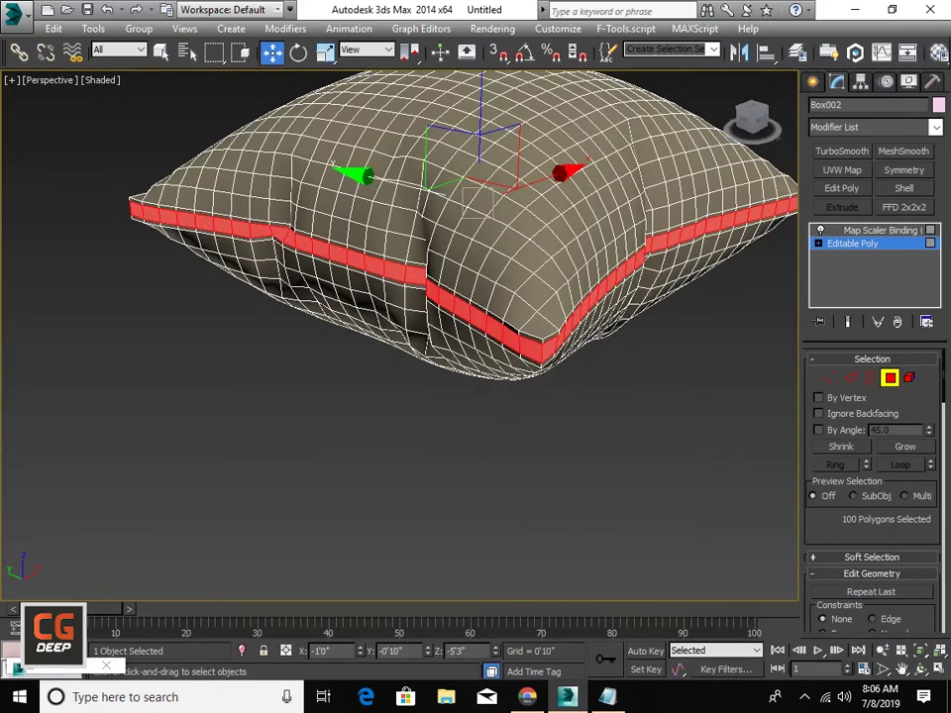
{"action": "key", "text": "ctrl+d"}
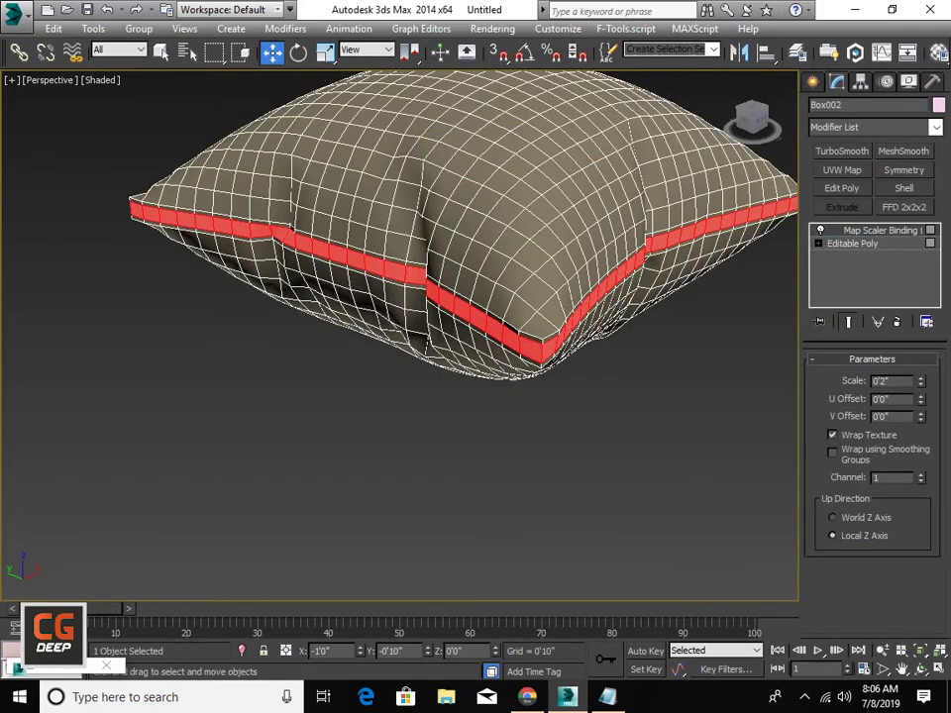
{"action": "key", "text": "ctrl+d"}
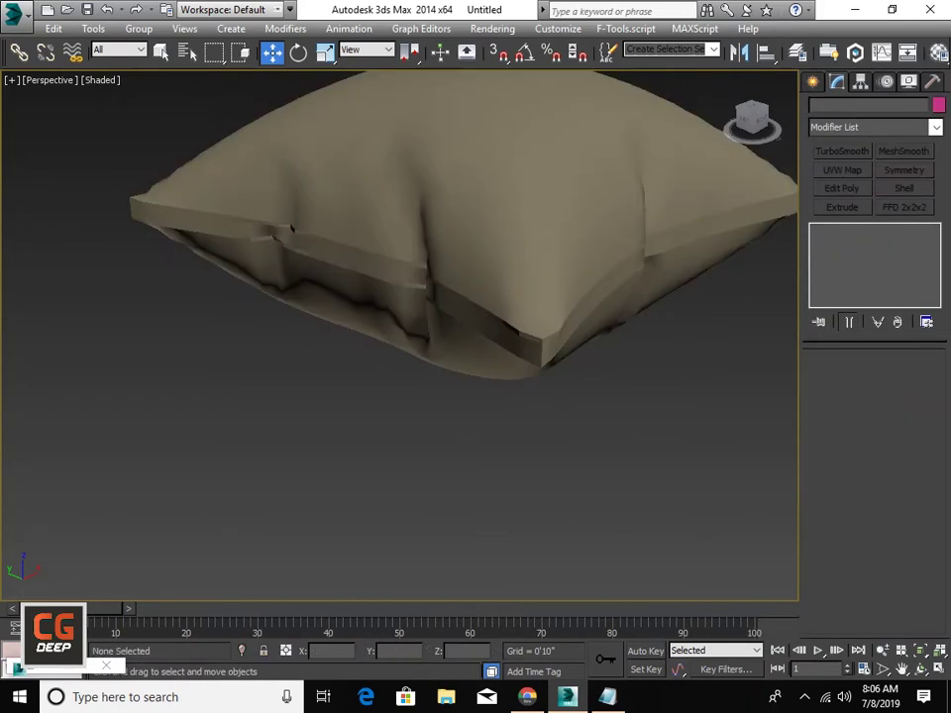
{"action": "key", "text": "ctrl+a"}
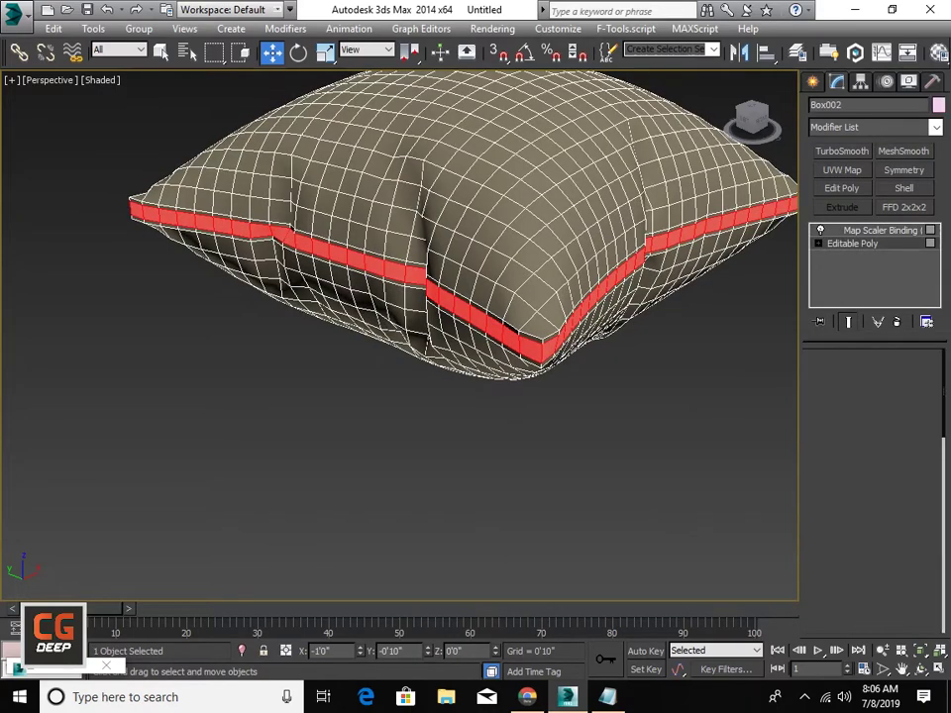
Drag the fabric material onto all the pillow's polygons, replacing the same-named material.
{"action": "left_click", "coordinate": [852, 243]}
{"action": "key", "text": "ctrl+a"}
{"action": "key", "text": "m"}
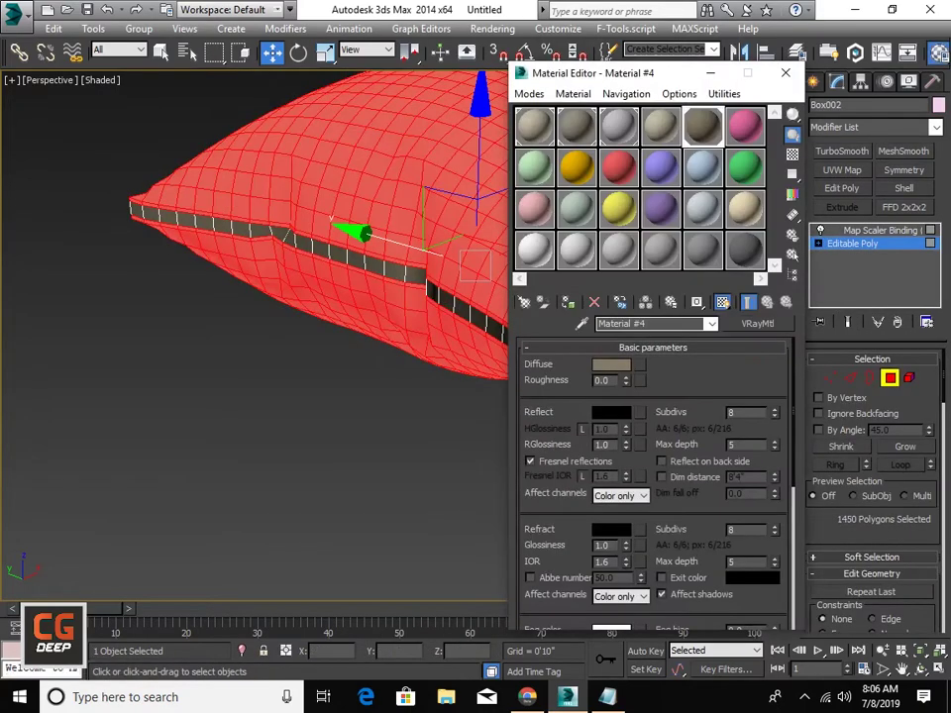
{"action": "left_click_drag", "start_coordinate": [660, 126], "coordinate": [427, 227]}
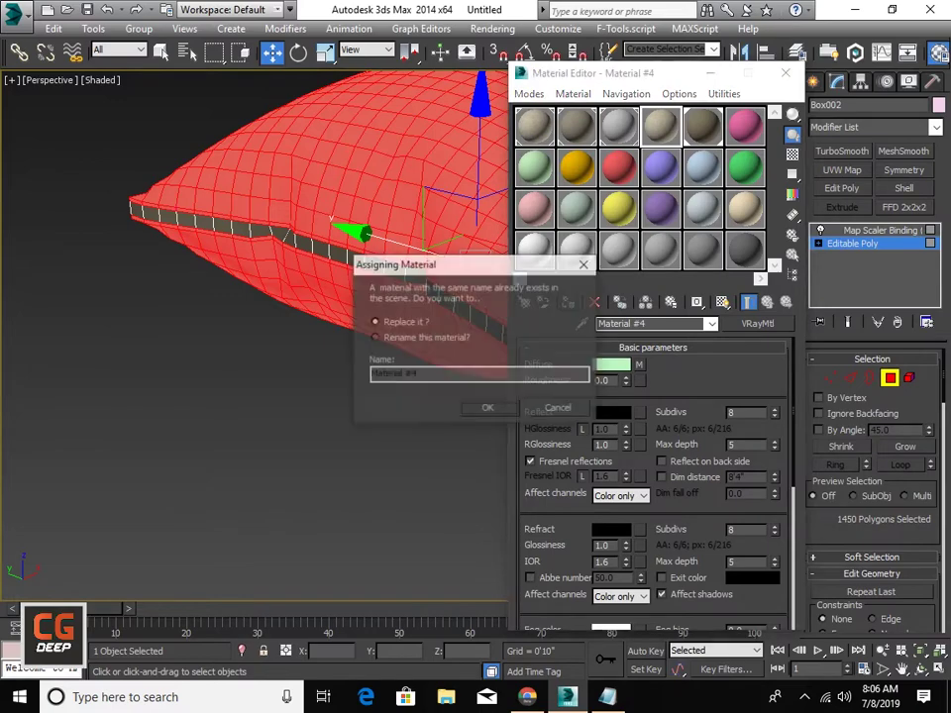
{"action": "key", "text": "Return"}
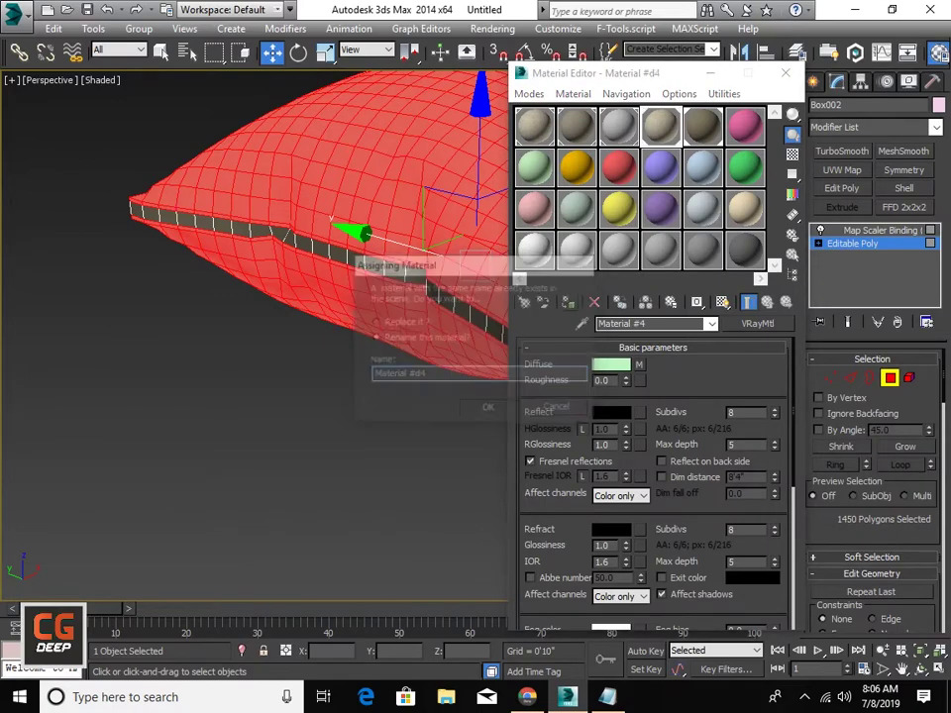
{"action": "key", "text": "m"}
{"action": "left_click", "coordinate": [397, 496]}
{"action": "mouse_move", "coordinate": [396, 495]}
{"action": "middle_mouse_down", "text": "alt"}
{"action": "mouse_move", "coordinate": [516, 436]}
{"action": "mouse_move", "coordinate": [554, 396]}
{"action": "middle_mouse_up", "text": "alt"}
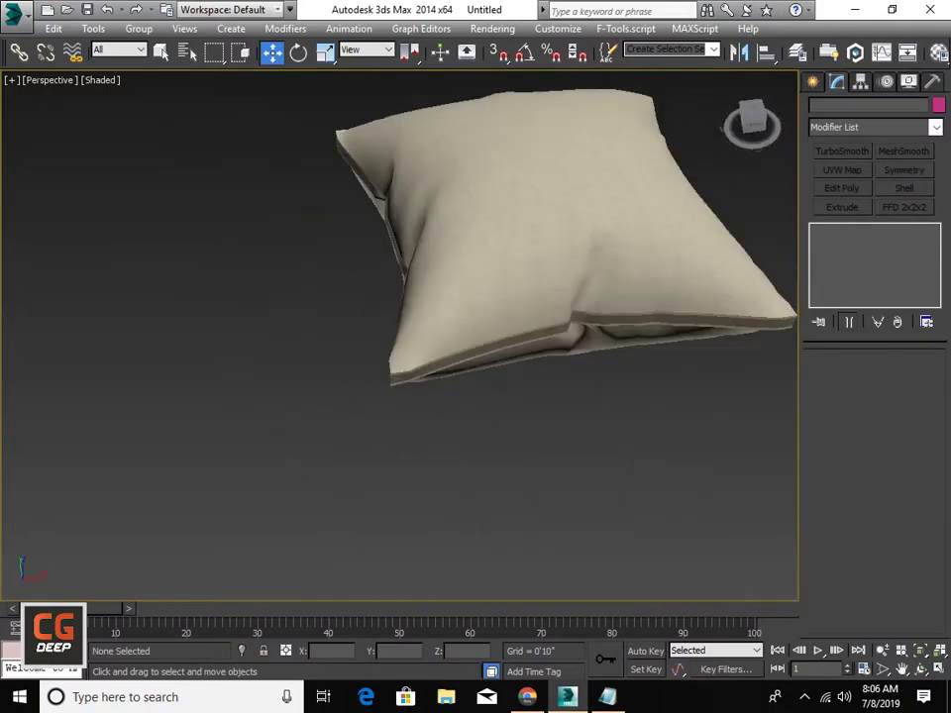
{"action": "left_click", "coordinate": [515, 248]}
{"action": "middle_click_drag", "start_coordinate": [515, 248], "coordinate": [535, 277], "text": "alt"}
Smooth the pillow with TurboSmooth and display it with Isoline Display turned on.
{"action": "left_click", "coordinate": [842, 150]}
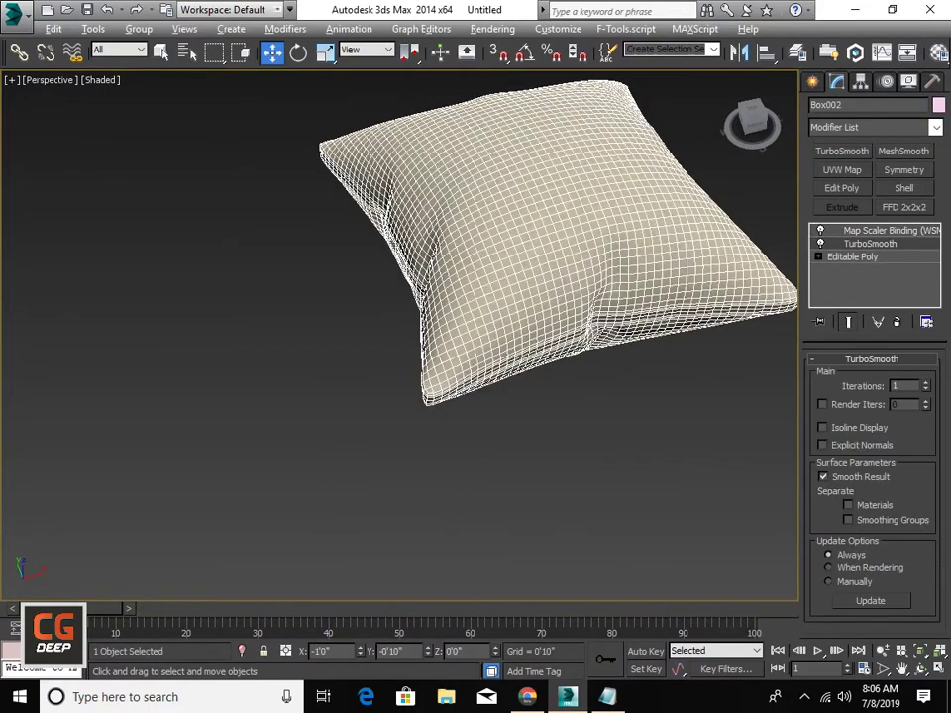
{"action": "left_click", "coordinate": [823, 427]}
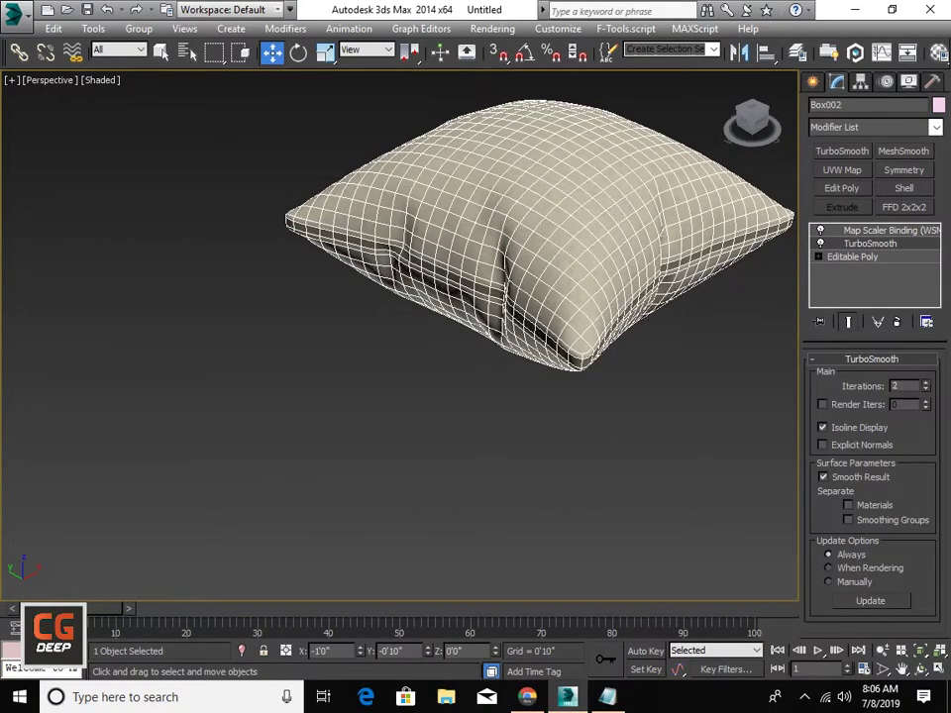
{"action": "left_click", "coordinate": [396, 496]}
{"action": "middle_click_drag", "start_coordinate": [396, 396], "coordinate": [495, 327], "text": "alt"}
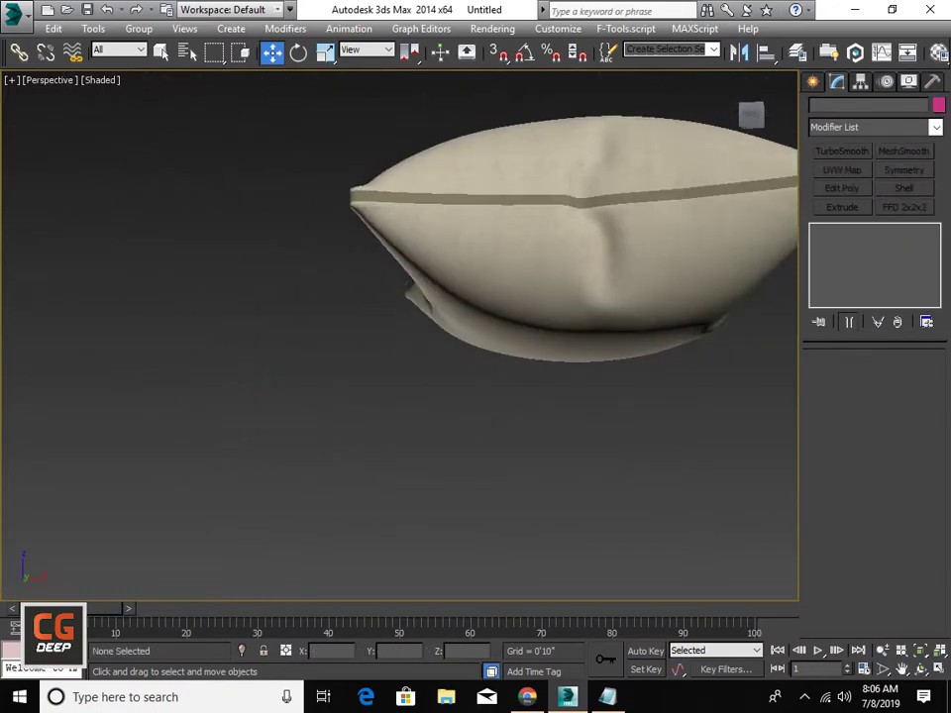
{"action": "left_click", "coordinate": [575, 248]}
{"action": "middle_click_drag", "start_coordinate": [396, 346], "coordinate": [396, 446], "text": "alt"}
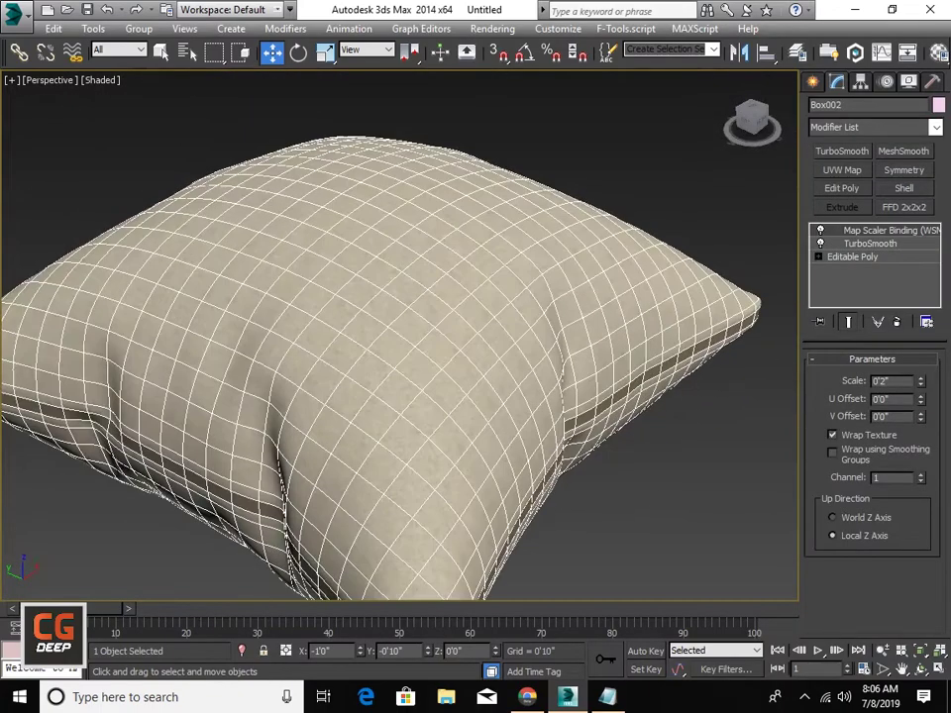
Add an FFD 3x3x3 lattice modifier to the pillow and expand its sub-levels.
{"action": "left_click", "coordinate": [871, 126]}
{"action": "key", "text": "f"}
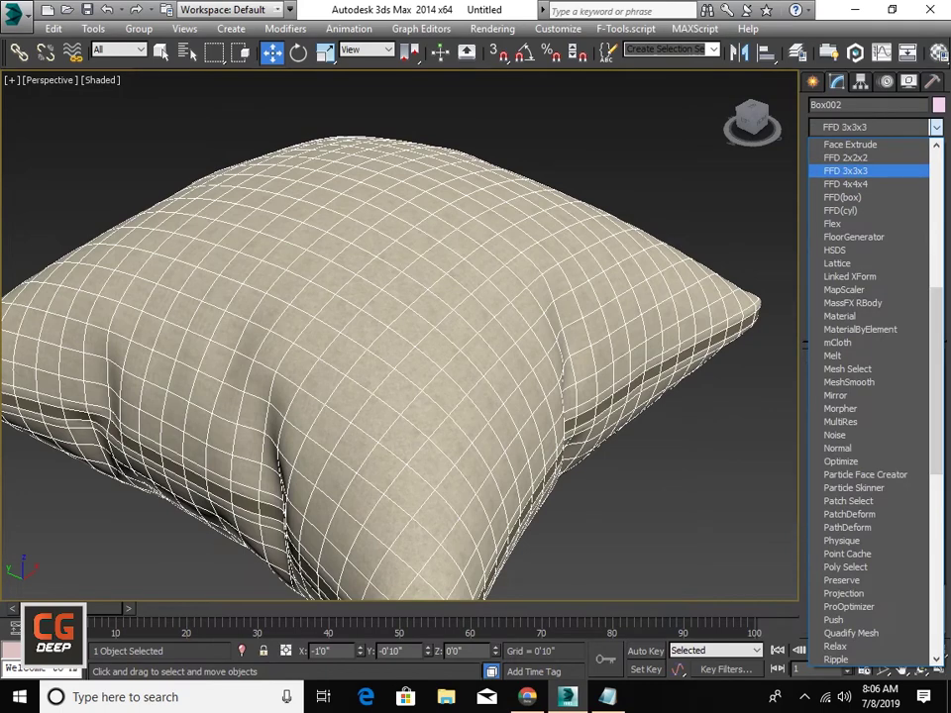
{"action": "key", "text": "Return"}
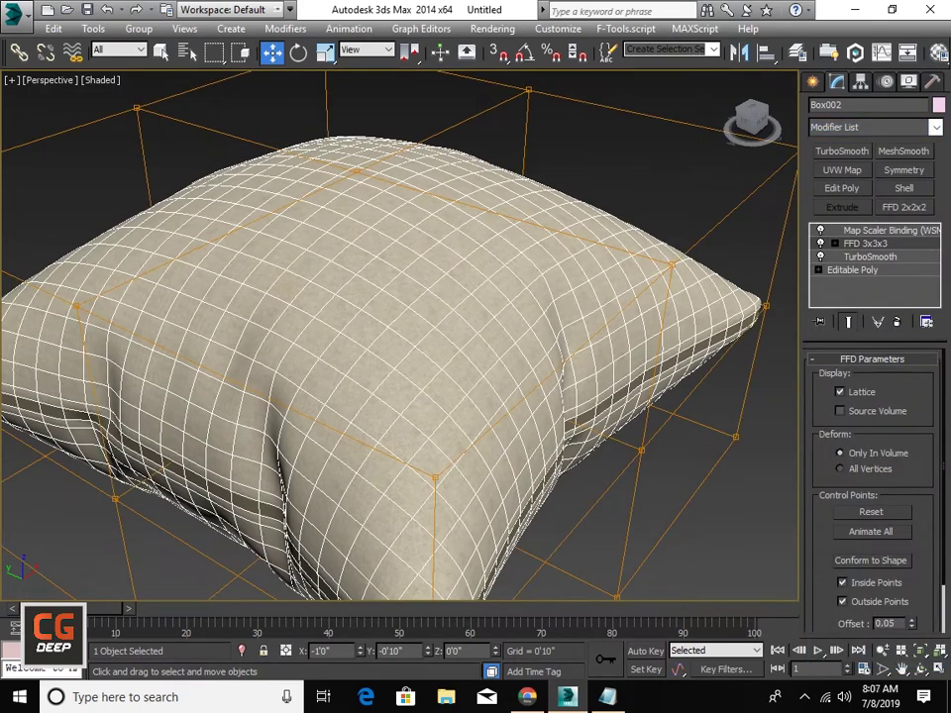
{"action": "left_click", "coordinate": [870, 257]}
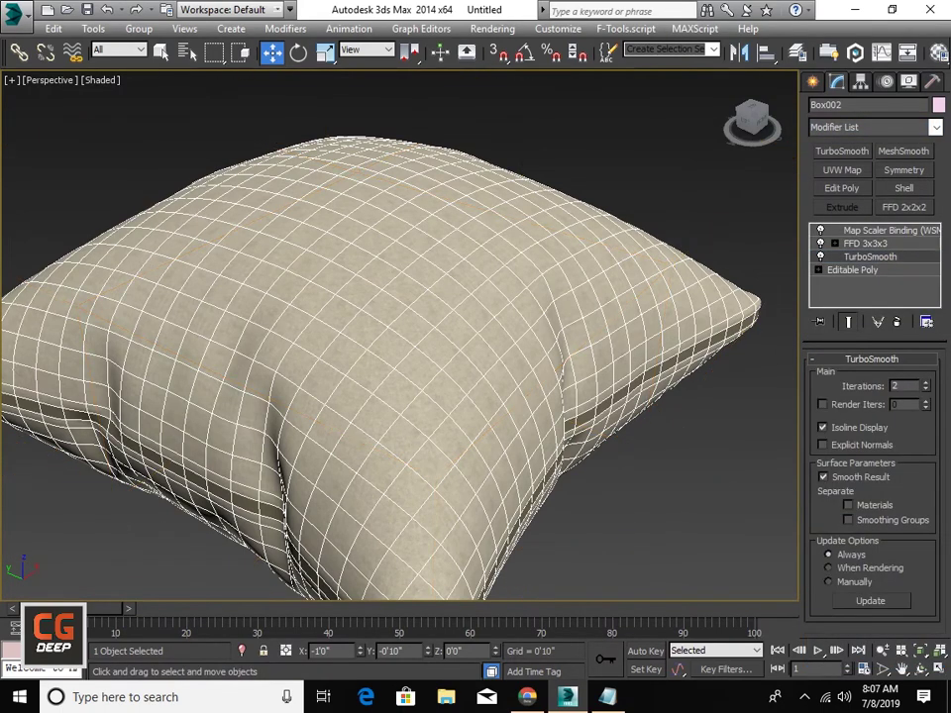
{"action": "left_click", "coordinate": [835, 243]}
Lower the lattice's top-middle control point to flatten the pillow.
{"action": "left_click", "coordinate": [865, 243]}
{"action": "scroll", "coordinate": [397, 327], "scroll_direction": "down", "scroll_amount": 2}
{"action": "left_click", "coordinate": [879, 257]}
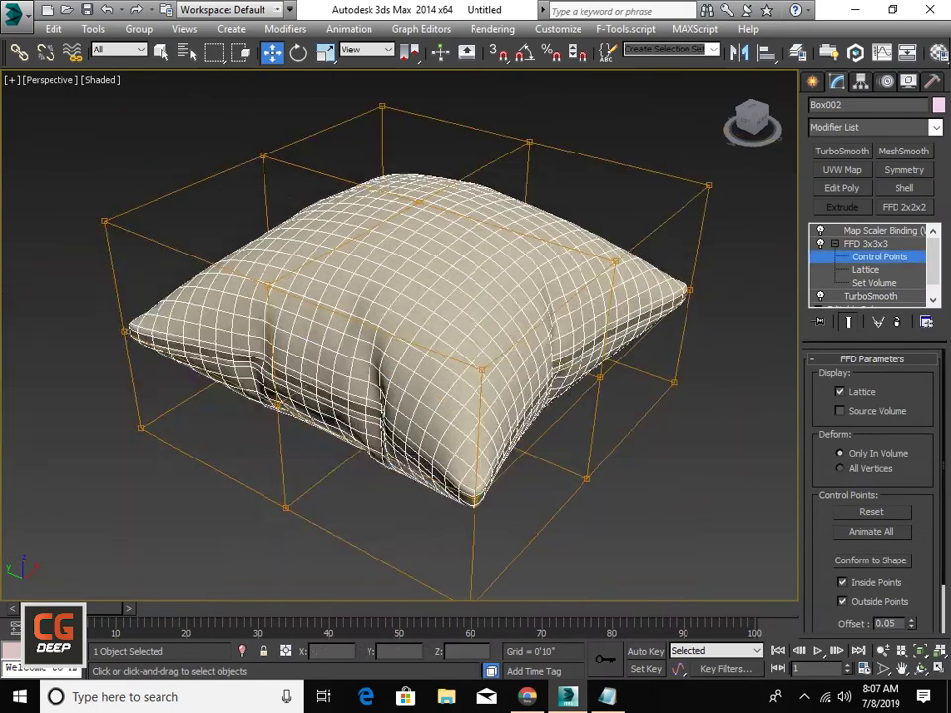
{"action": "scroll", "coordinate": [396, 327], "scroll_direction": "down", "scroll_amount": 2}
{"action": "middle_click_drag", "start_coordinate": [416, 327], "coordinate": [376, 332], "text": "alt"}
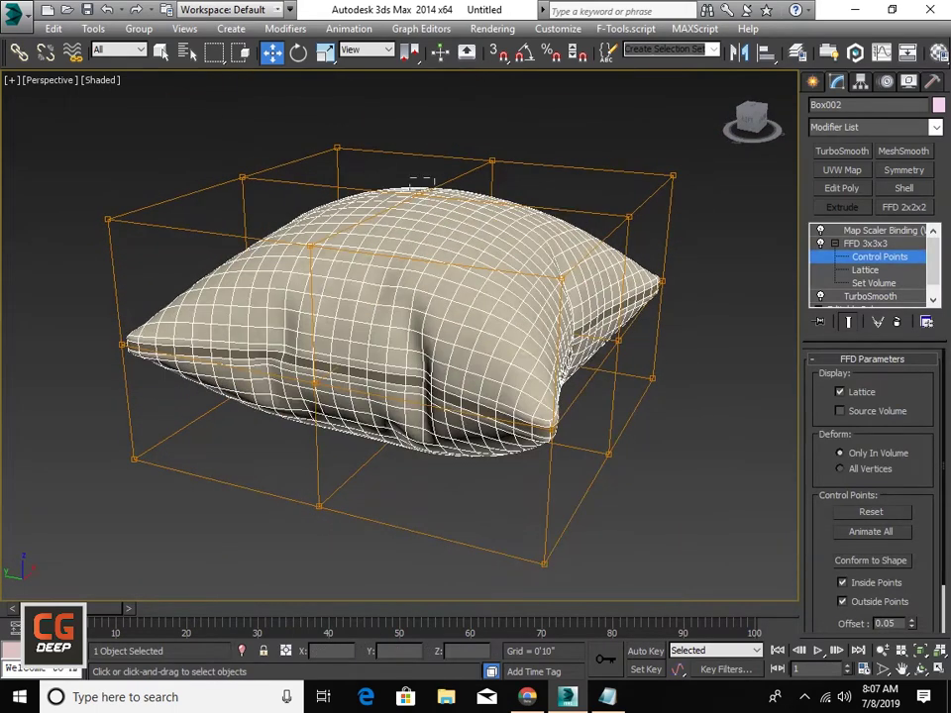
{"action": "left_click_drag", "start_coordinate": [409, 180], "coordinate": [446, 208]}
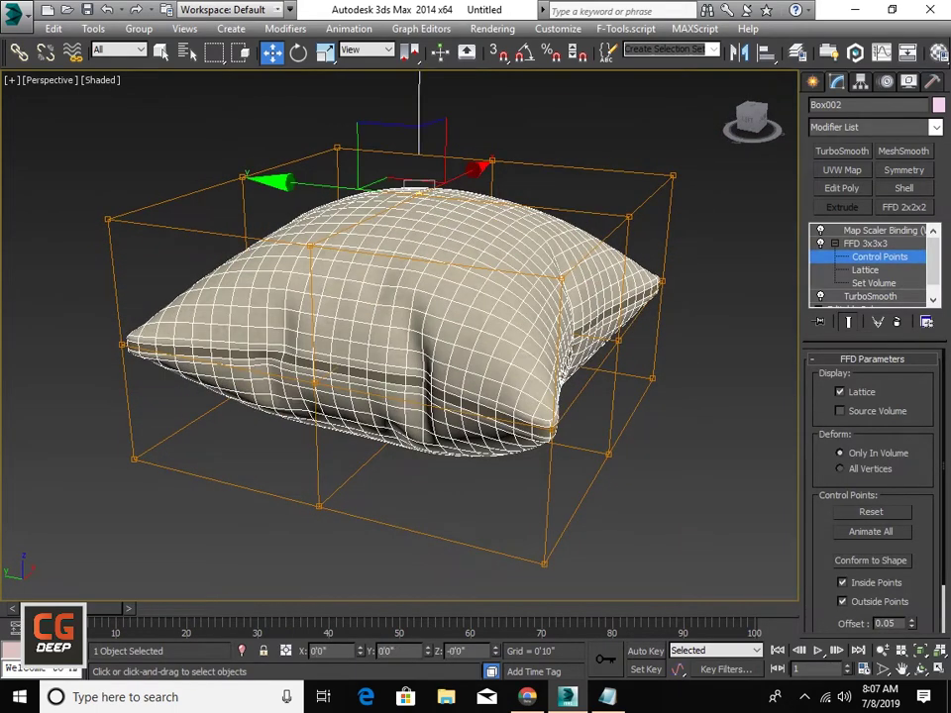
{"action": "left_click_drag", "start_coordinate": [418, 148], "coordinate": [418, 158]}
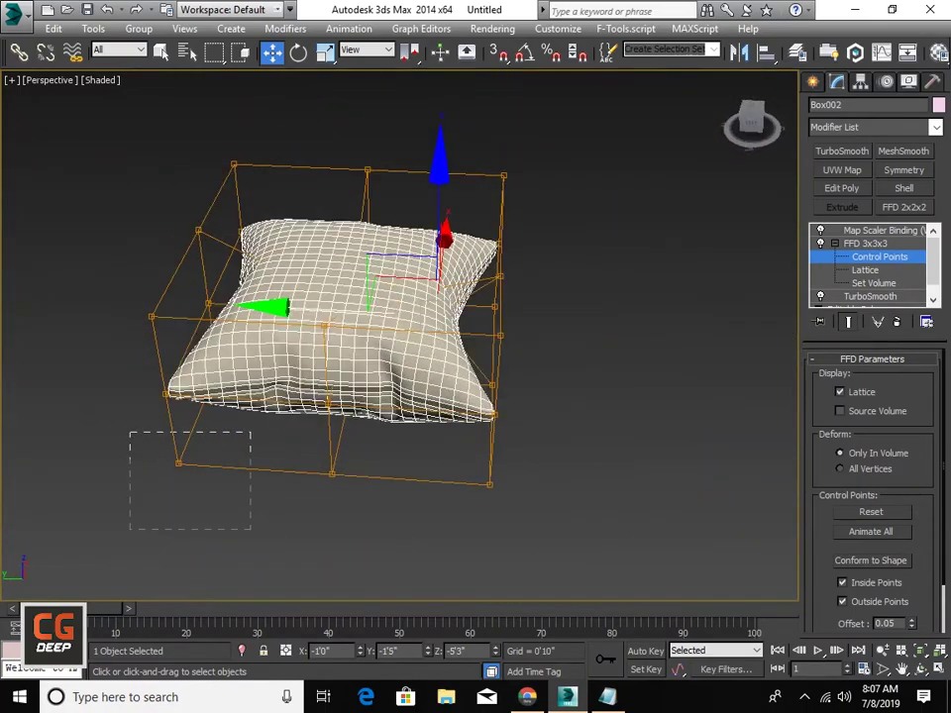
Raise the lower-left lattice control point to pinch the cushion's corner.
{"action": "left_click_drag", "start_coordinate": [130, 432], "coordinate": [251, 529]}
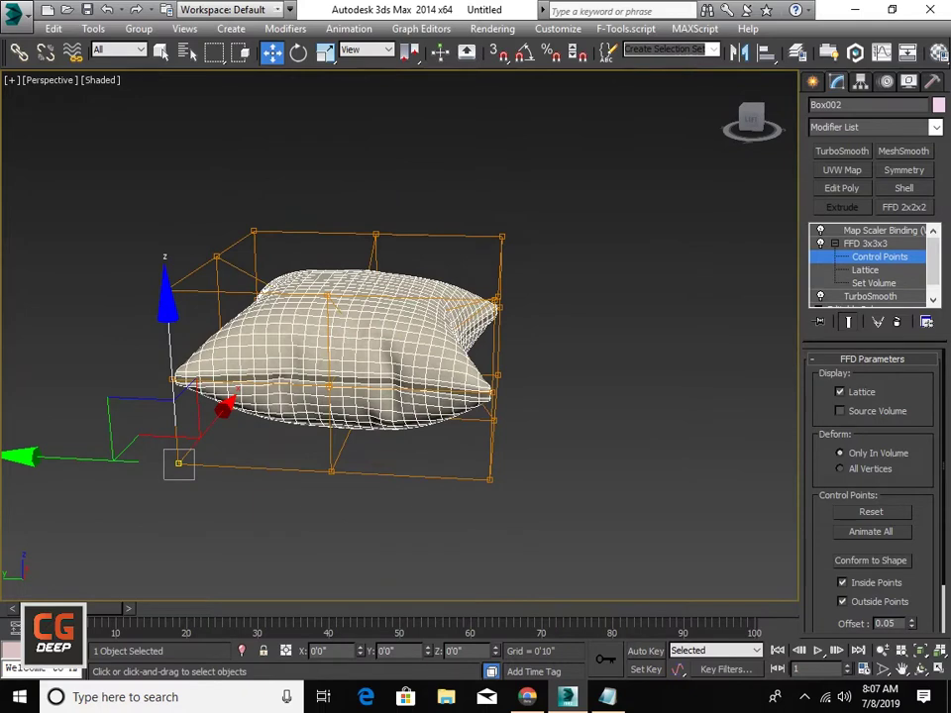
{"action": "left_click_drag", "start_coordinate": [178, 463], "coordinate": [175, 422]}
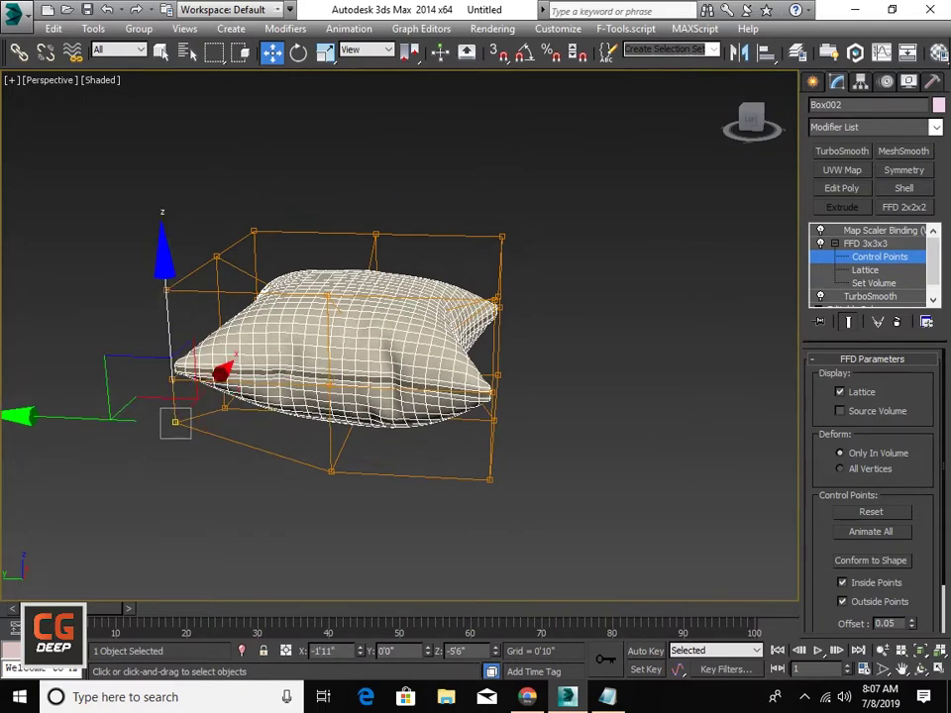
{"action": "key", "text": "ctrl+z"}
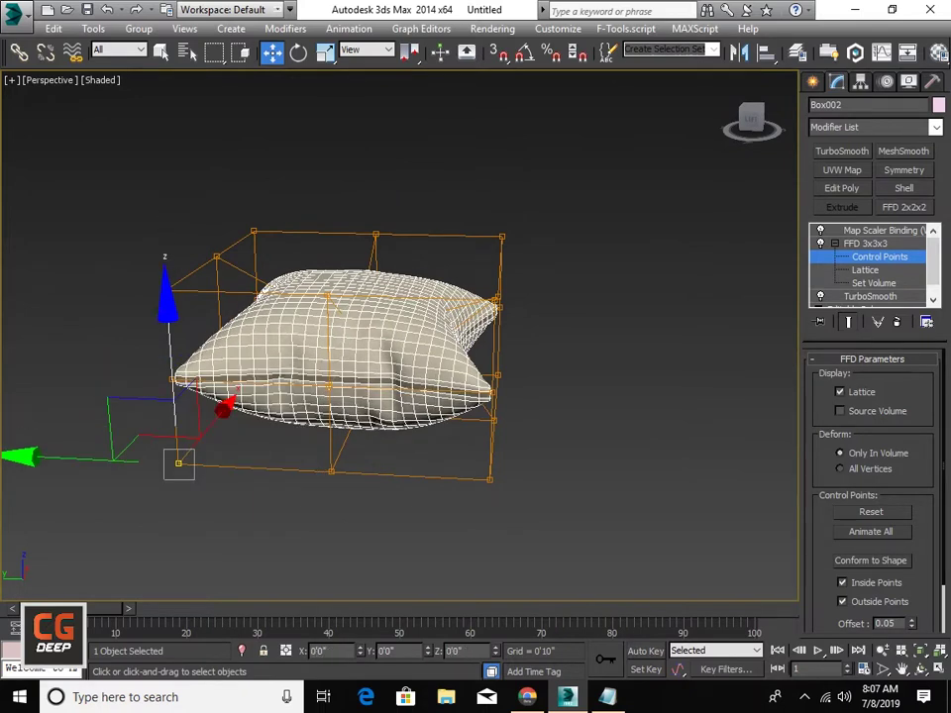
{"action": "key", "text": "ctrl+z"}
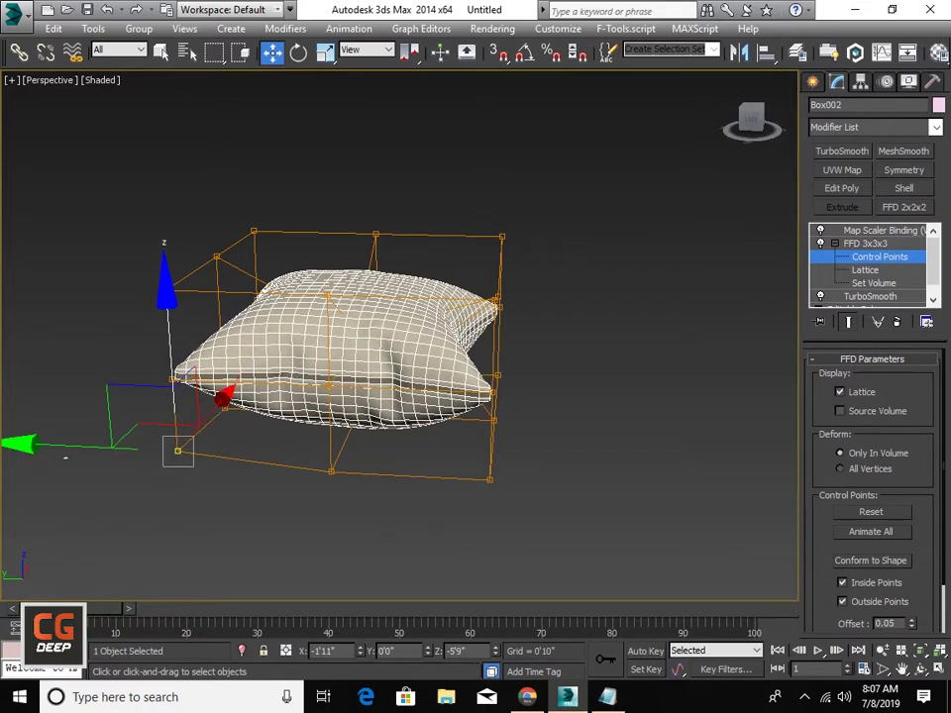
{"action": "left_click", "coordinate": [65, 458]}
{"action": "key", "text": "ctrl+z"}
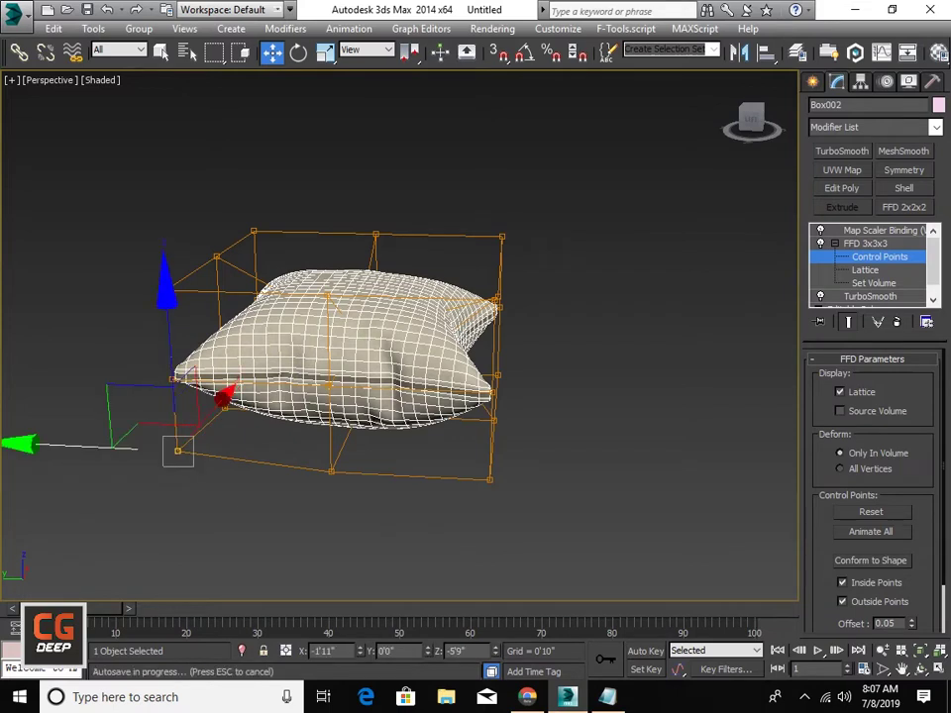
{"action": "key", "text": "ctrl+z"}
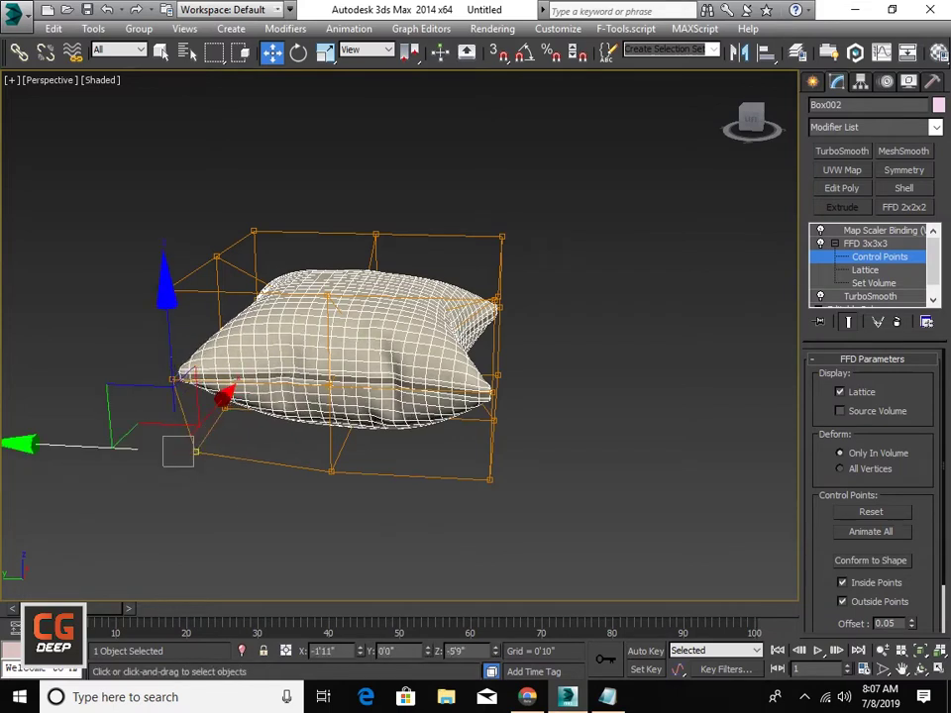
Leave control point editing and bring up the cushion's Convert To options.
{"action": "middle_click_drag", "start_coordinate": [560, 87], "coordinate": [565, 89], "text": "alt"}
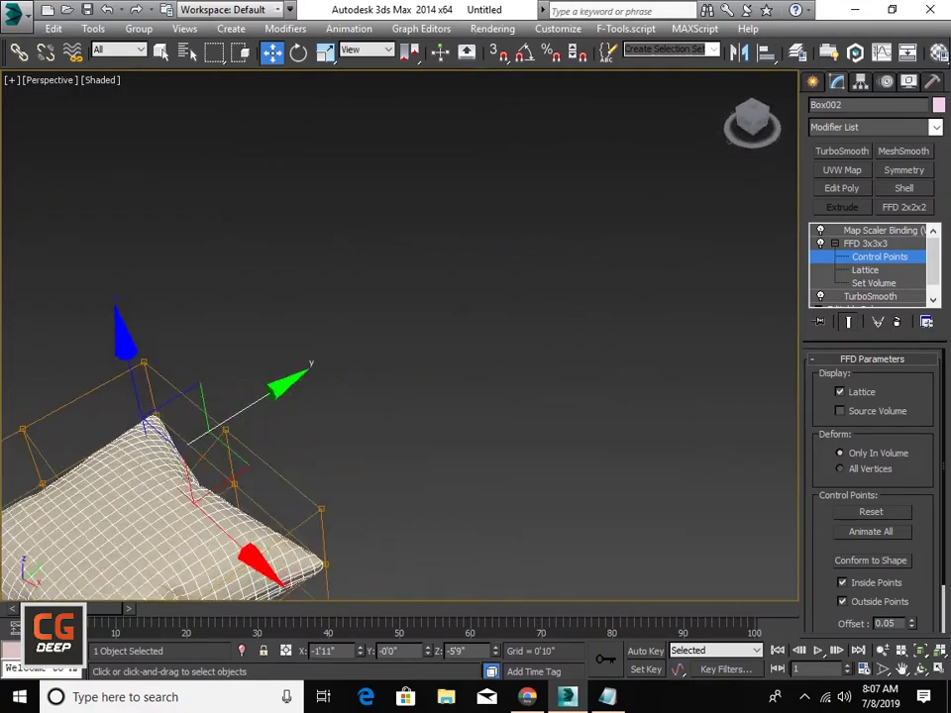
{"action": "key", "text": "ctrl+z"}
{"action": "key", "text": "ctrl+z"}
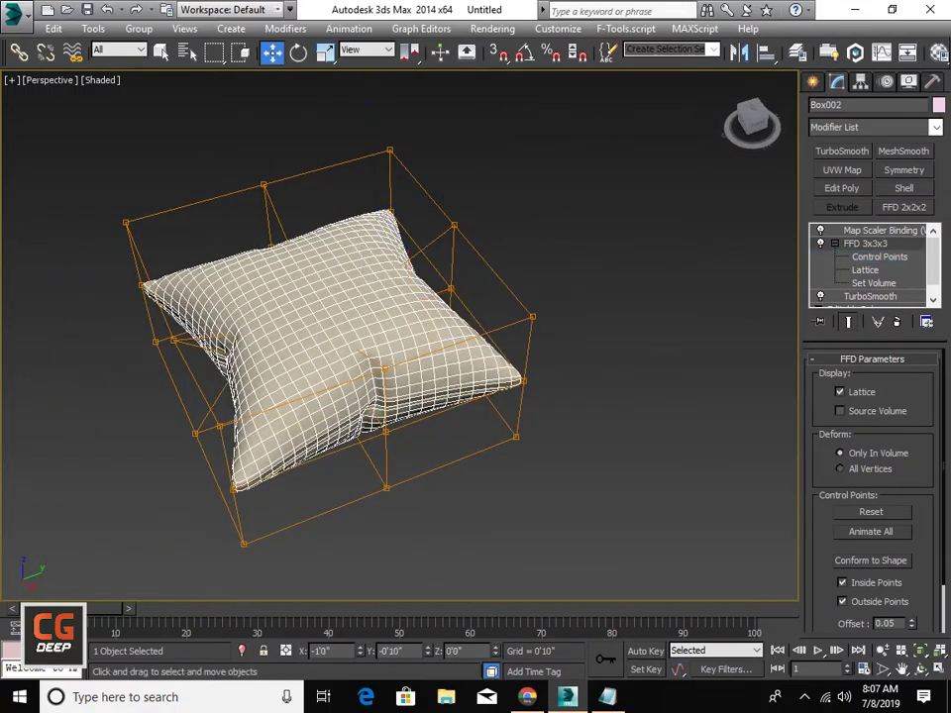
{"action": "middle_click_drag", "start_coordinate": [560, 87], "coordinate": [570, 89], "text": "alt"}
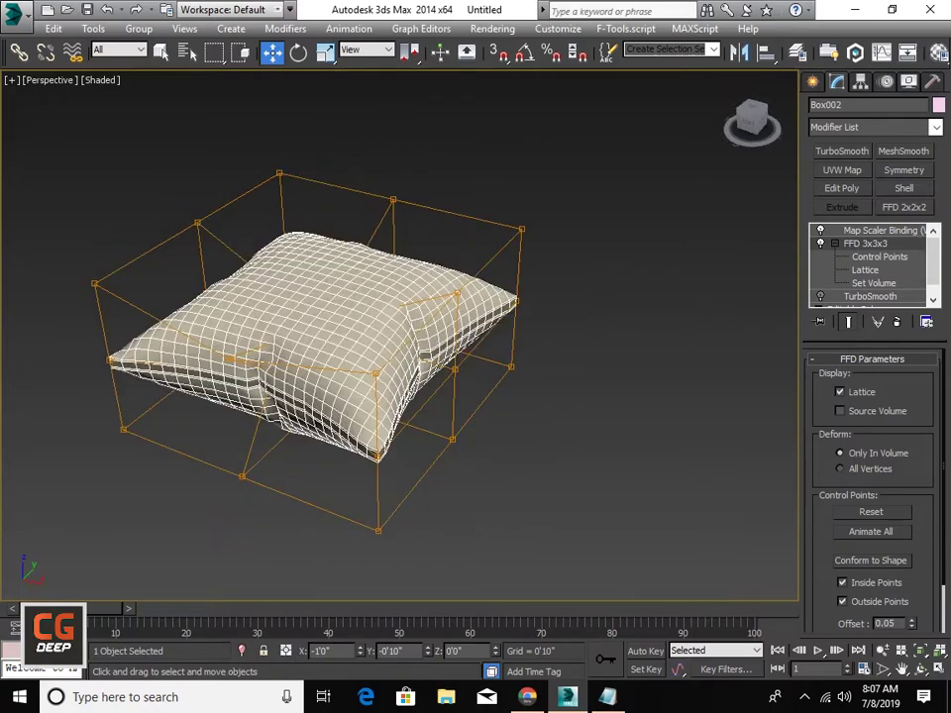
{"action": "right_click", "coordinate": [356, 329]}
Collapse the cushion's FFD and TurboSmooth into an Editable Poly.
{"action": "left_click", "coordinate": [588, 496]}
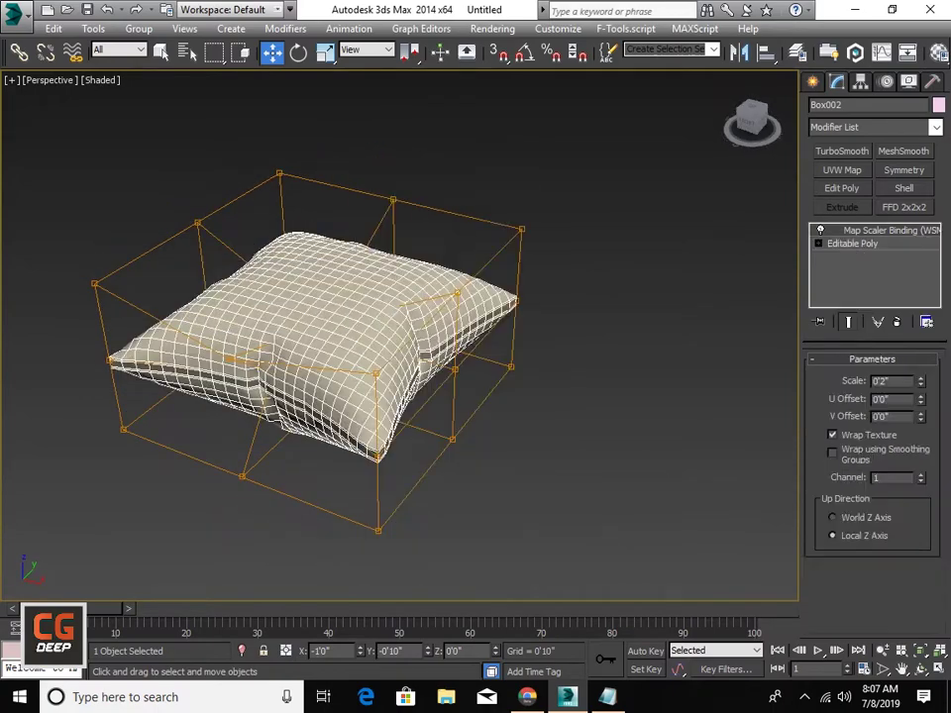
{"action": "key", "text": "ctrl+d"}
{"action": "middle_click_drag", "start_coordinate": [560, 87], "coordinate": [565, 91], "text": "alt"}
{"action": "key", "text": "ctrl+z"}
Apply a new TurboSmooth modifier to the collapsed cushion.
{"action": "left_click", "coordinate": [842, 150]}
{"action": "key", "text": "ctrl+d"}
{"action": "scroll", "coordinate": [563, 99], "scroll_direction": "up", "scroll_amount": 3}
{"action": "key", "text": "ctrl+z"}
{"action": "key", "text": "ctrl+d"}
{"action": "scroll", "coordinate": [565, 91], "scroll_direction": "down", "scroll_amount": 5}
{"action": "key", "text": "ctrl+z"}
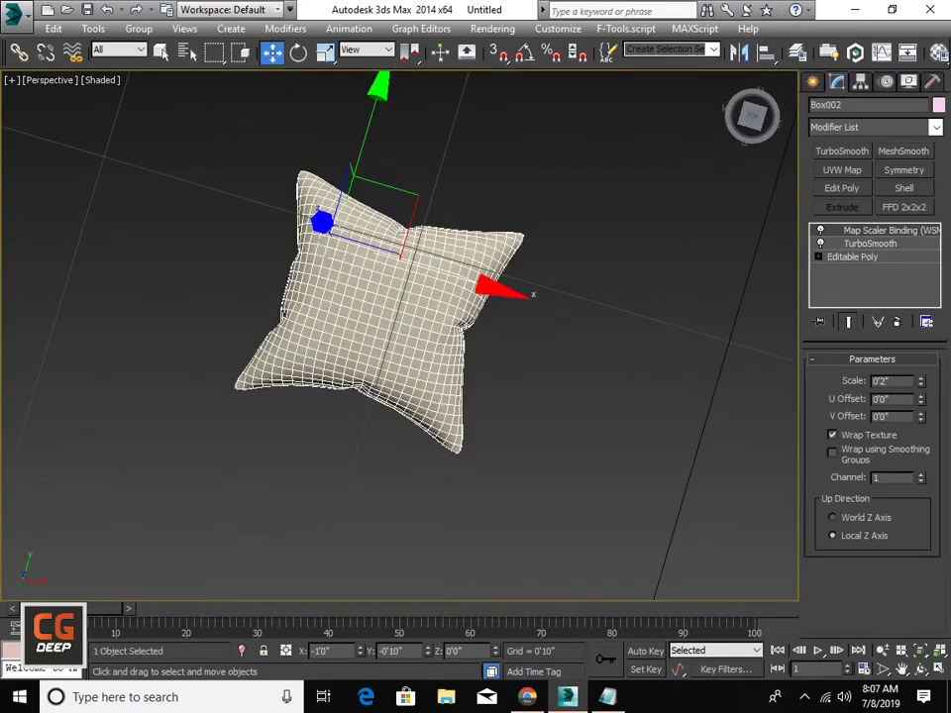
{"action": "key", "text": "ctrl+d"}
{"action": "right_click", "coordinate": [307, 439]}
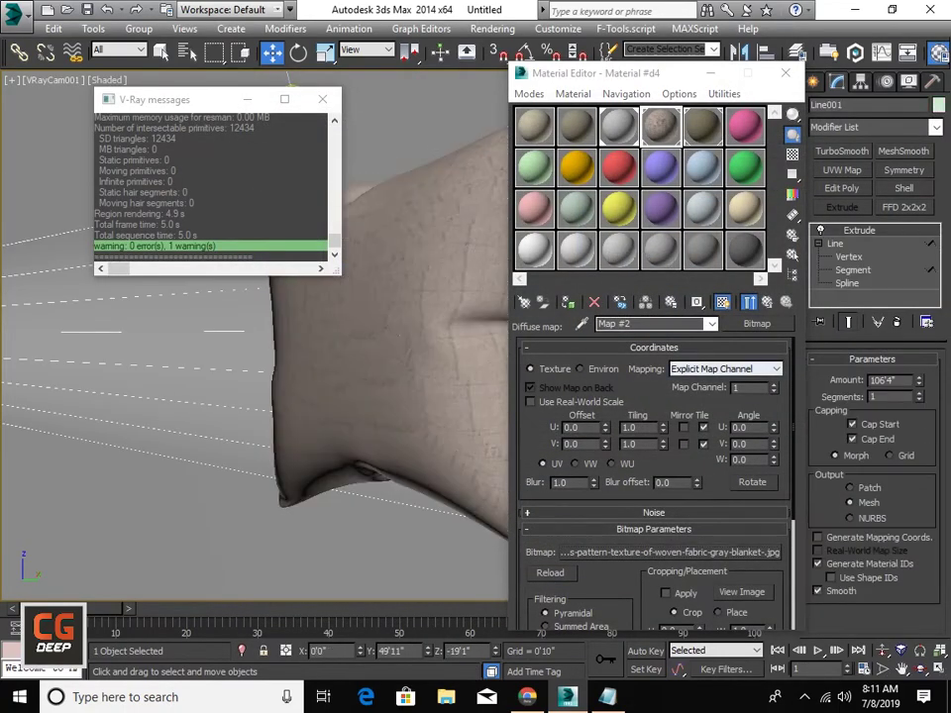
Load the beige 0473359.jpg image as the fabric material's diffuse bitmap.
{"action": "left_click", "coordinate": [670, 552]}
{"action": "left_click", "coordinate": [399, 181]}
{"action": "left_click", "coordinate": [898, 433]}
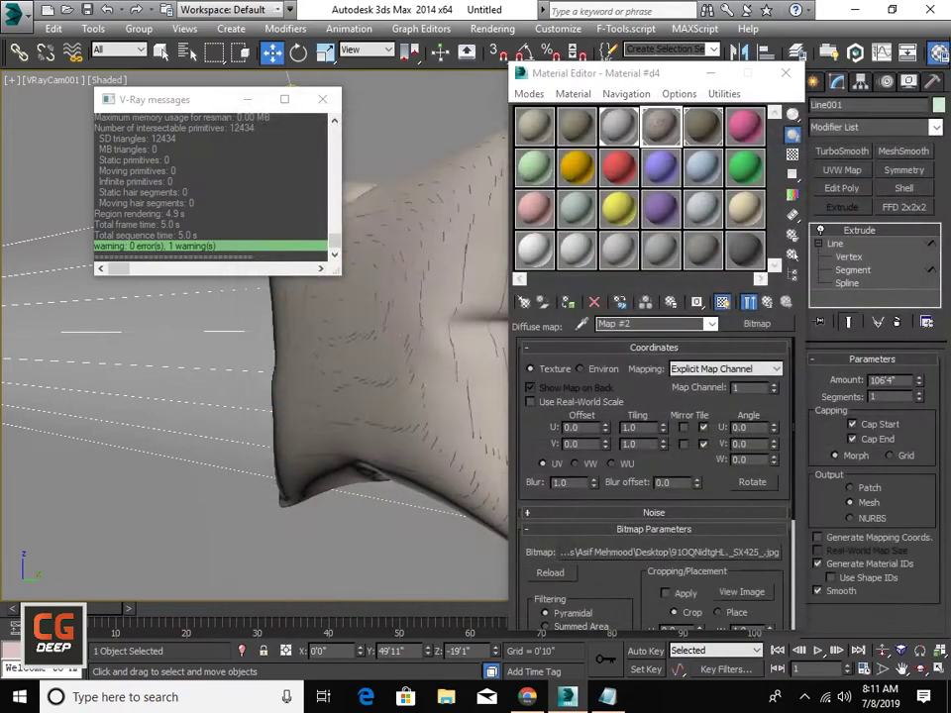
{"action": "left_click", "coordinate": [670, 552]}
{"action": "left_click", "coordinate": [533, 234]}
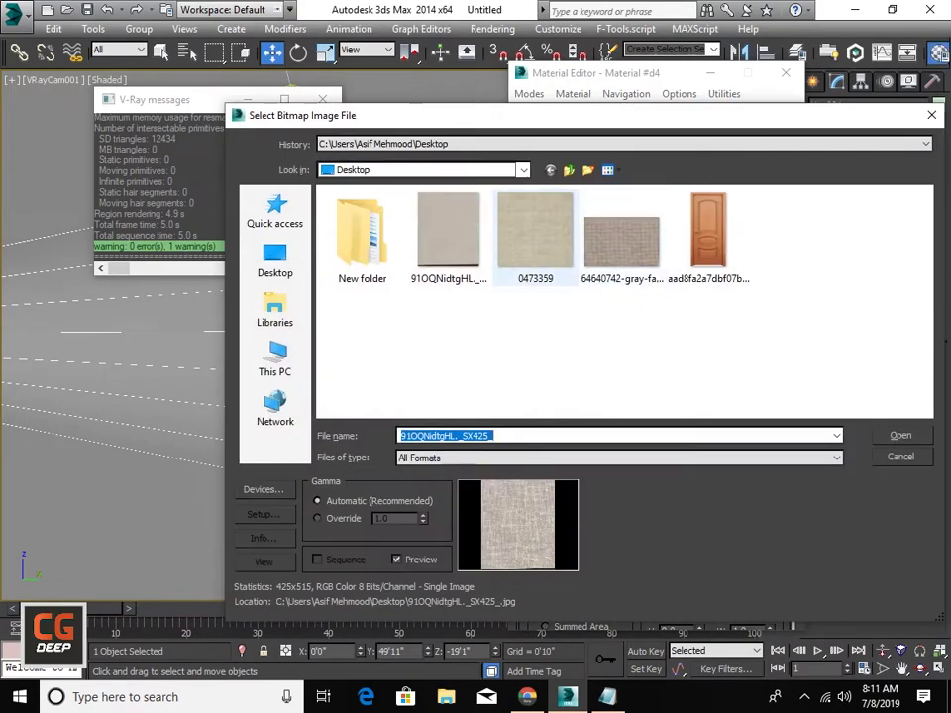
{"action": "left_click", "coordinate": [897, 431]}
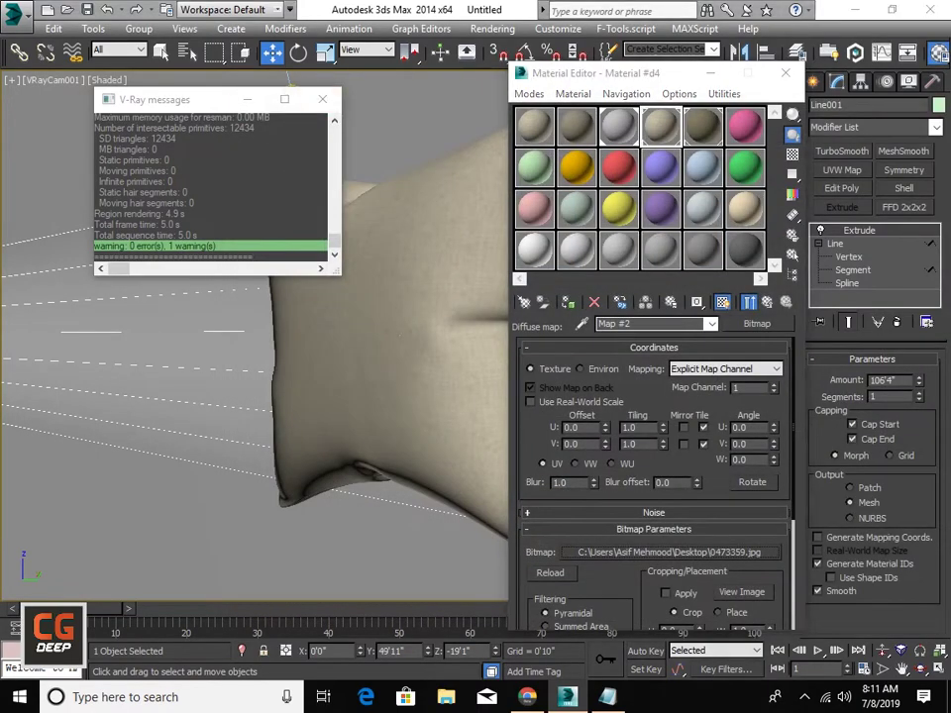
Close the Material Editor and render the scene from VRayCam001.
{"action": "left_click", "coordinate": [322, 99]}
{"action": "left_click", "coordinate": [785, 74]}
{"action": "left_click", "coordinate": [426, 297]}
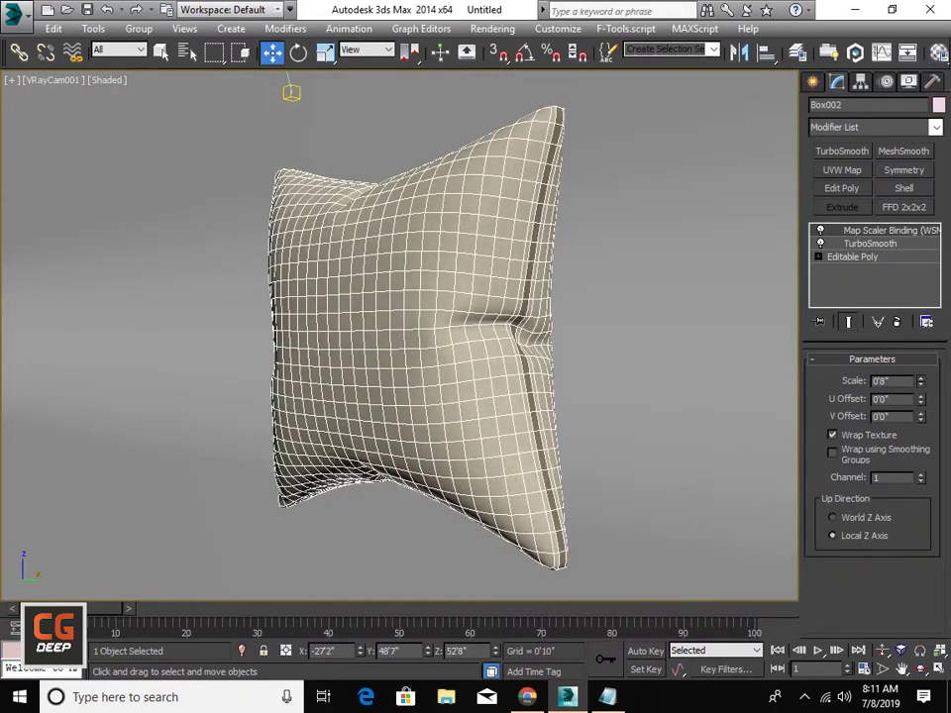
{"action": "left_click", "coordinate": [694, 287]}
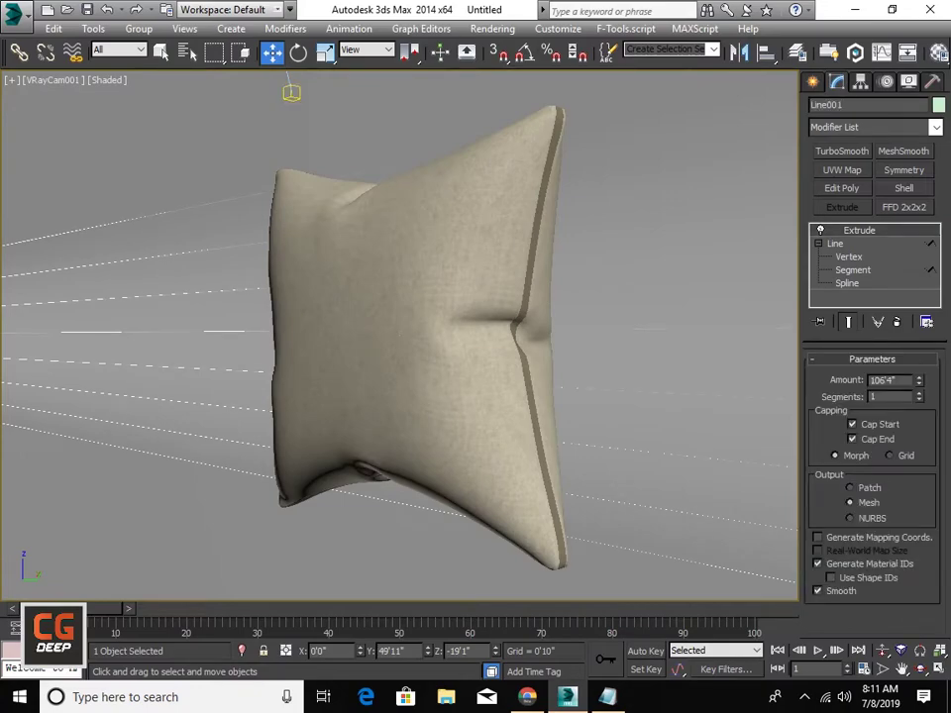
{"action": "left_click", "coordinate": [493, 27]}
{"action": "left_click", "coordinate": [501, 49]}
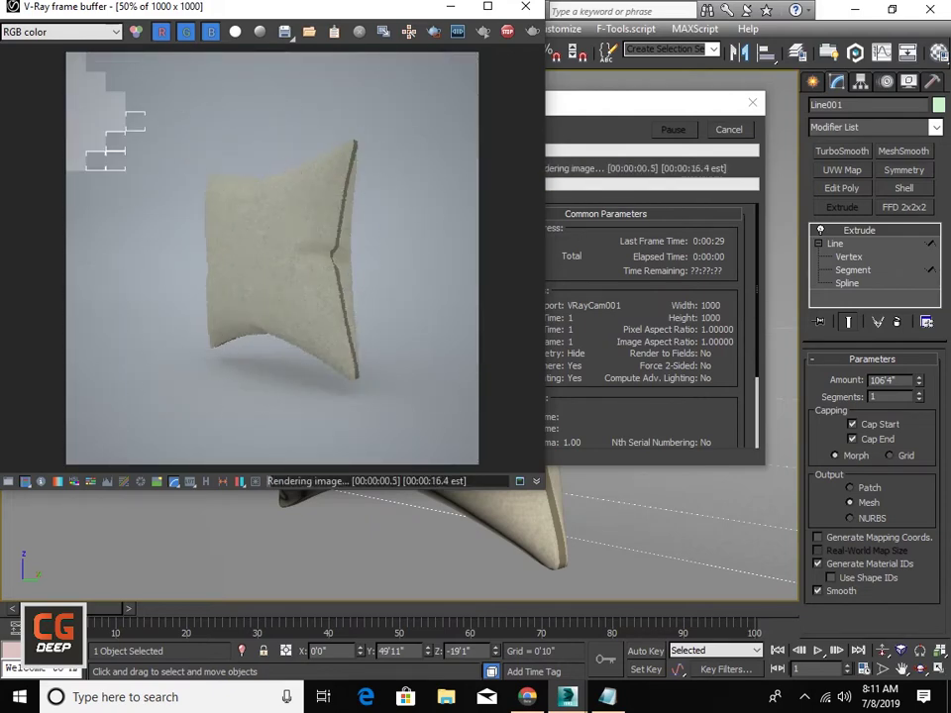
Zoom and pan around the finished V-Ray cushion render to inspect it.
{"action": "scroll", "coordinate": [273, 257], "scroll_direction": "up", "scroll_amount": 1}
{"action": "scroll", "coordinate": [273, 258], "scroll_direction": "down", "scroll_amount": 1}
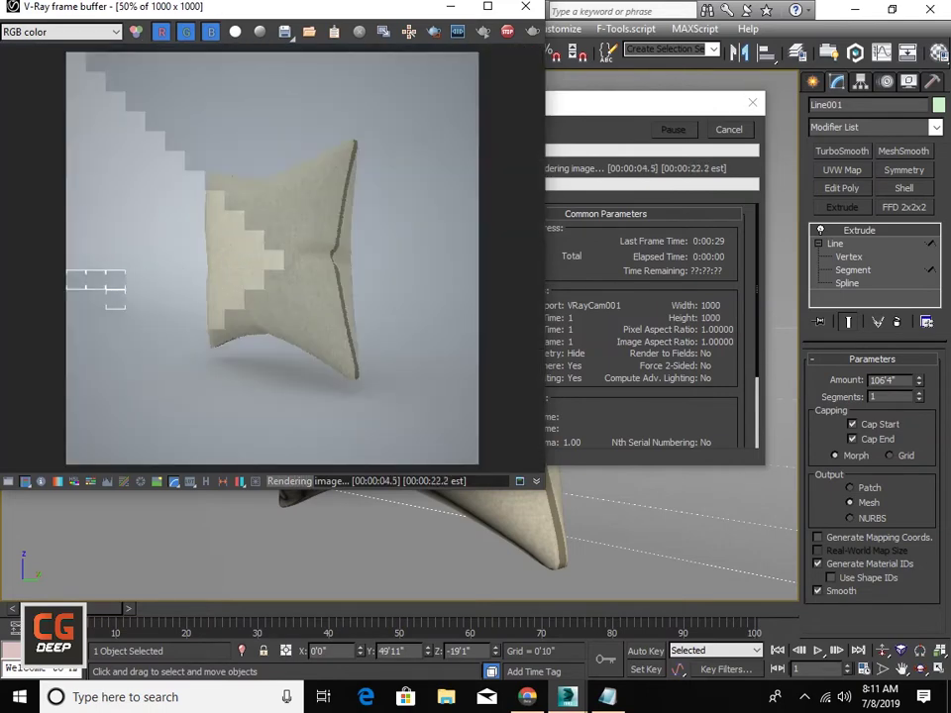
{"action": "scroll", "coordinate": [238, 263], "scroll_direction": "up", "scroll_amount": 1}
{"action": "scroll", "coordinate": [226, 248], "scroll_direction": "down", "scroll_amount": 1}
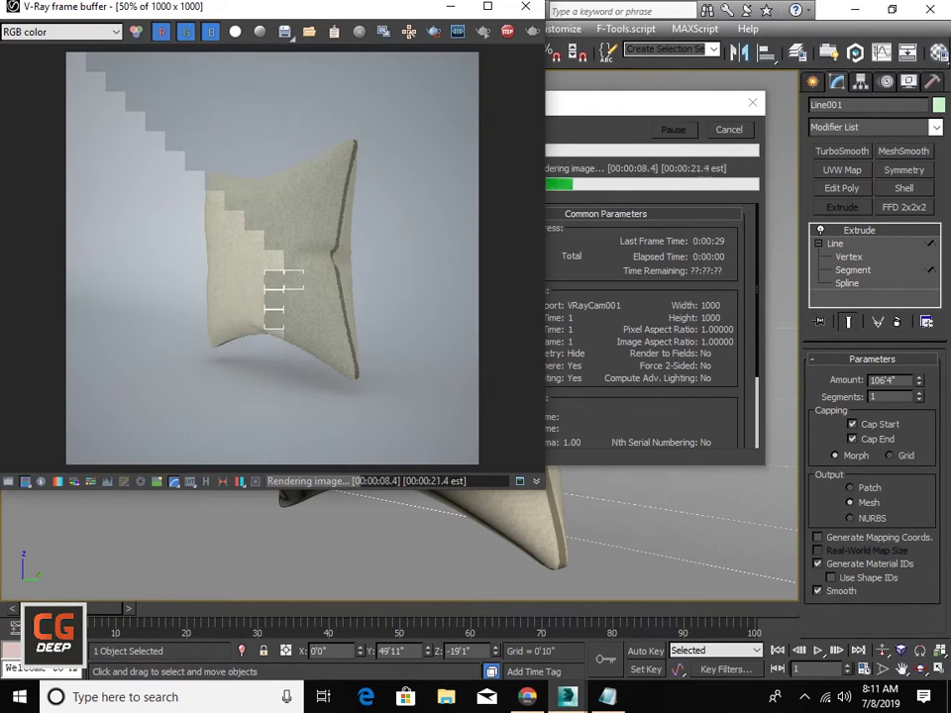
{"action": "scroll", "coordinate": [248, 258], "scroll_direction": "up", "scroll_amount": 1}
{"action": "mouse_move", "coordinate": [297, 248]}
{"action": "middle_mouse_down"}
{"action": "mouse_move", "coordinate": [203, 228]}
{"action": "mouse_move", "coordinate": [153, 248]}
{"action": "middle_mouse_up"}
{"action": "scroll", "coordinate": [287, 426], "scroll_direction": "up", "scroll_amount": 2}
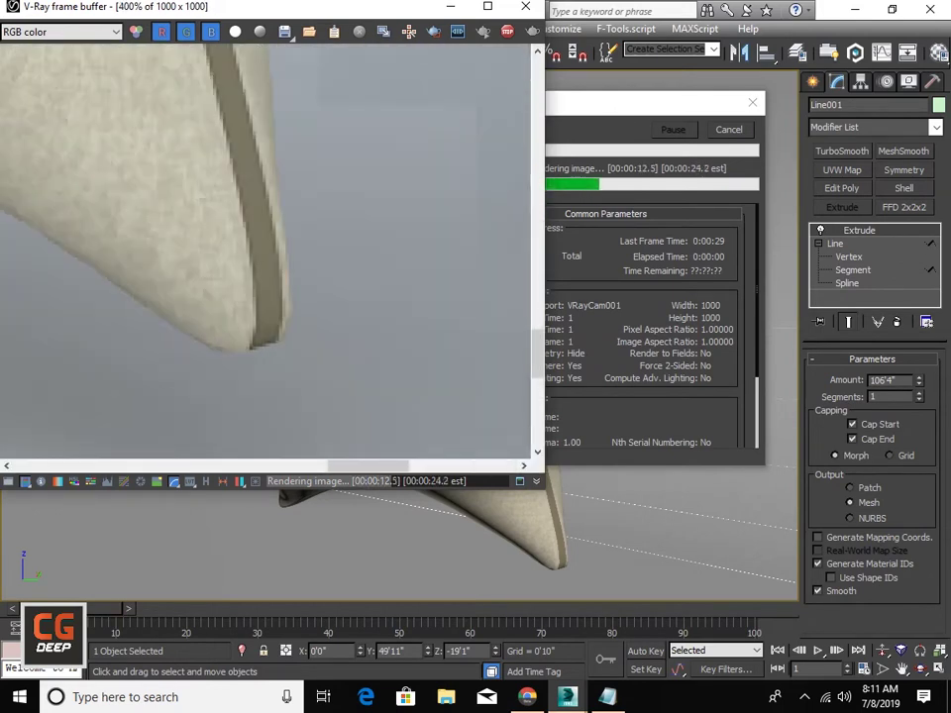
{"action": "scroll", "coordinate": [268, 248], "scroll_direction": "down", "scroll_amount": 1}
{"action": "scroll", "coordinate": [267, 248], "scroll_direction": "down", "scroll_amount": 1}
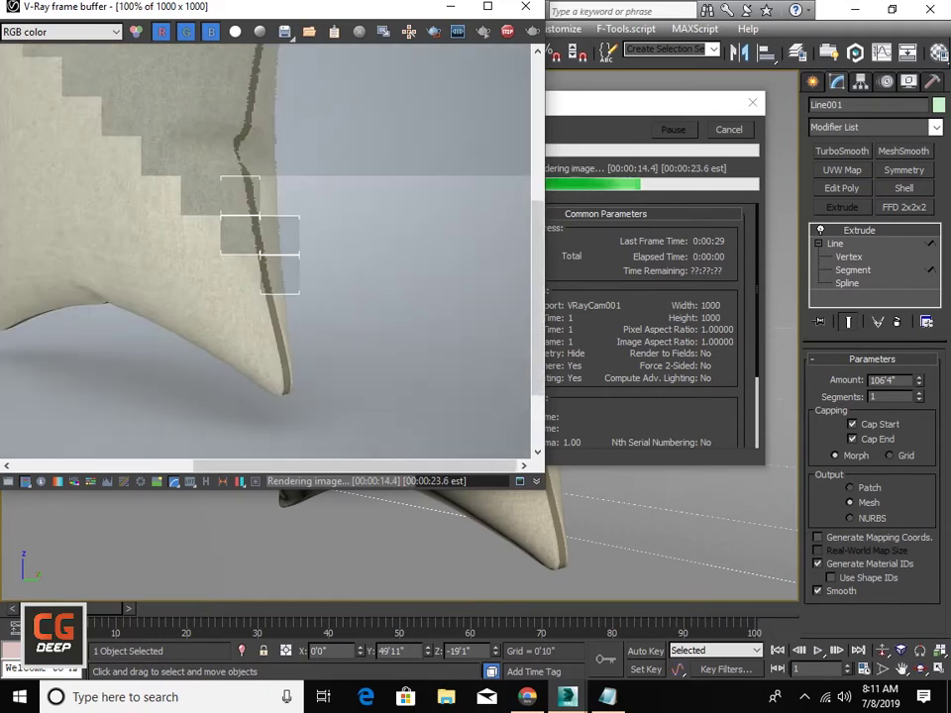
{"action": "scroll", "coordinate": [268, 248], "scroll_direction": "down", "scroll_amount": 1}
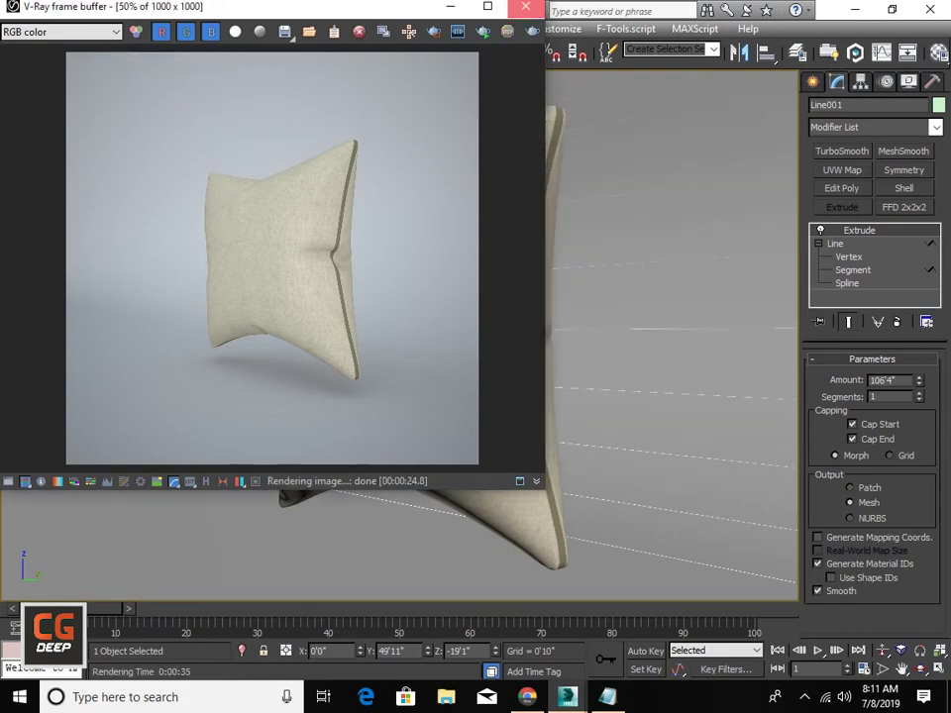
Close the frame buffer and messages, return to Perspective view, then switch to Notepad.
{"action": "left_click", "coordinate": [525, 6]}
{"action": "left_click", "coordinate": [416, 257]}
{"action": "left_click", "coordinate": [322, 99]}
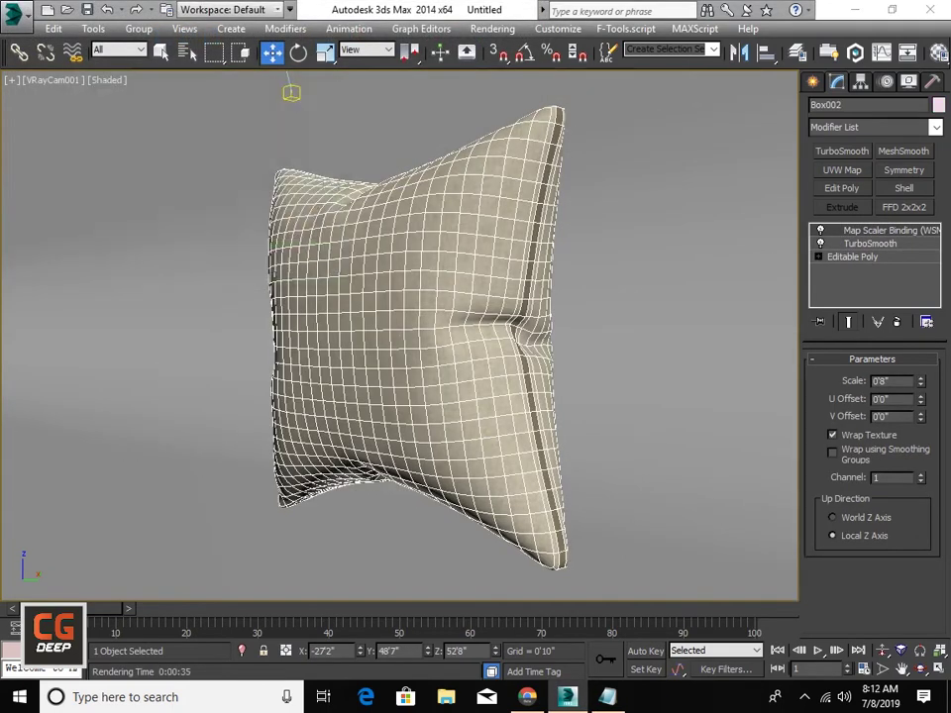
{"action": "key", "text": "p"}
{"action": "middle_click_drag", "start_coordinate": [396, 333], "coordinate": [446, 327], "text": "alt"}
{"action": "scroll", "coordinate": [366, 208], "scroll_direction": "down", "scroll_amount": 10}
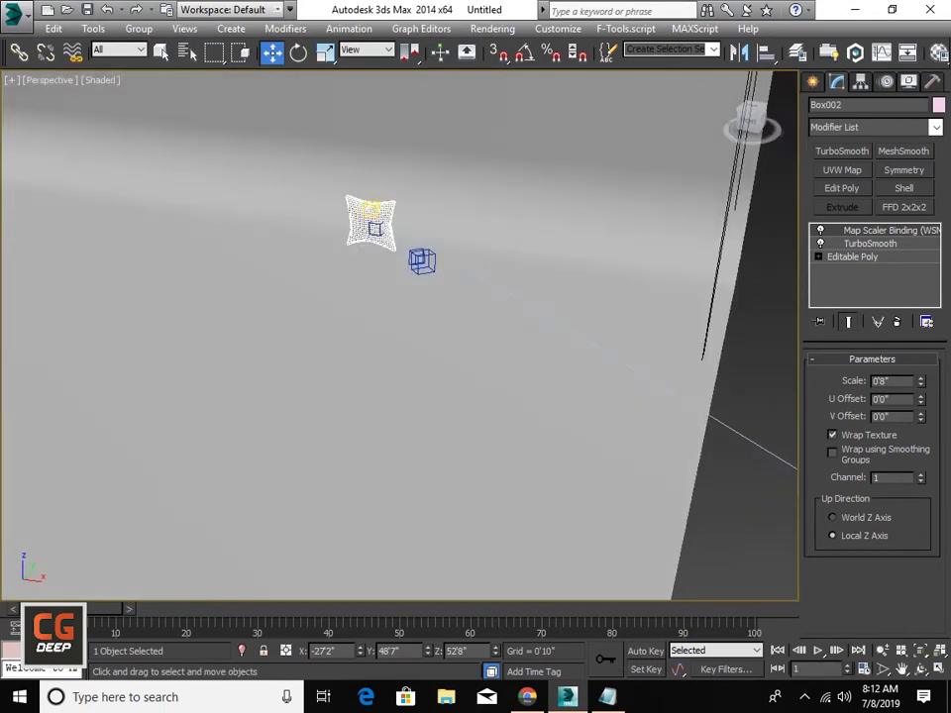
{"action": "key", "text": "alt+Tab"}
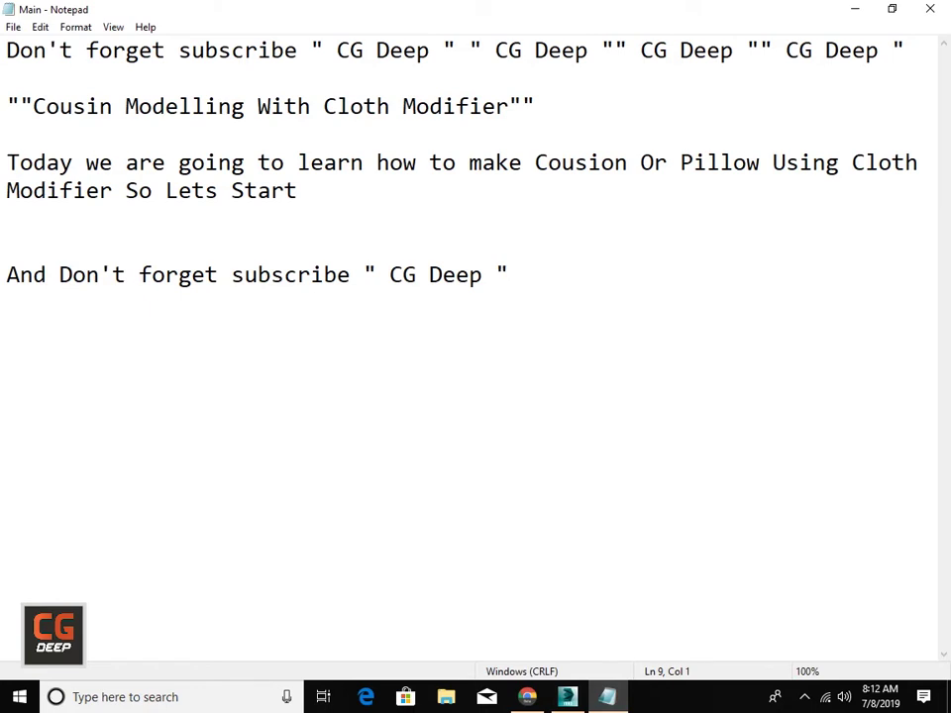